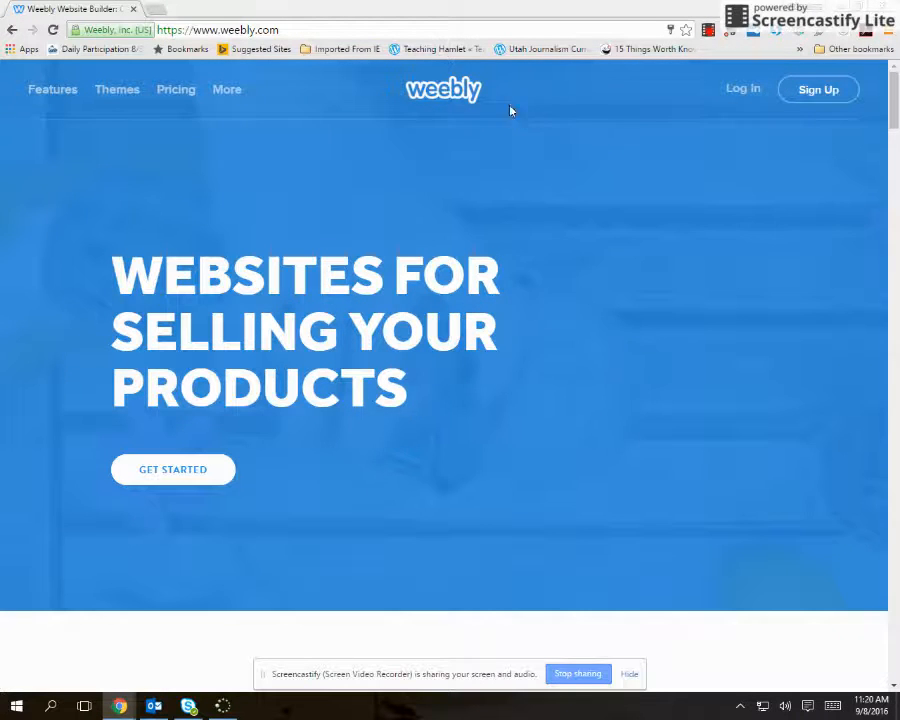
{"action": "left_click", "coordinate": [318, 30]}
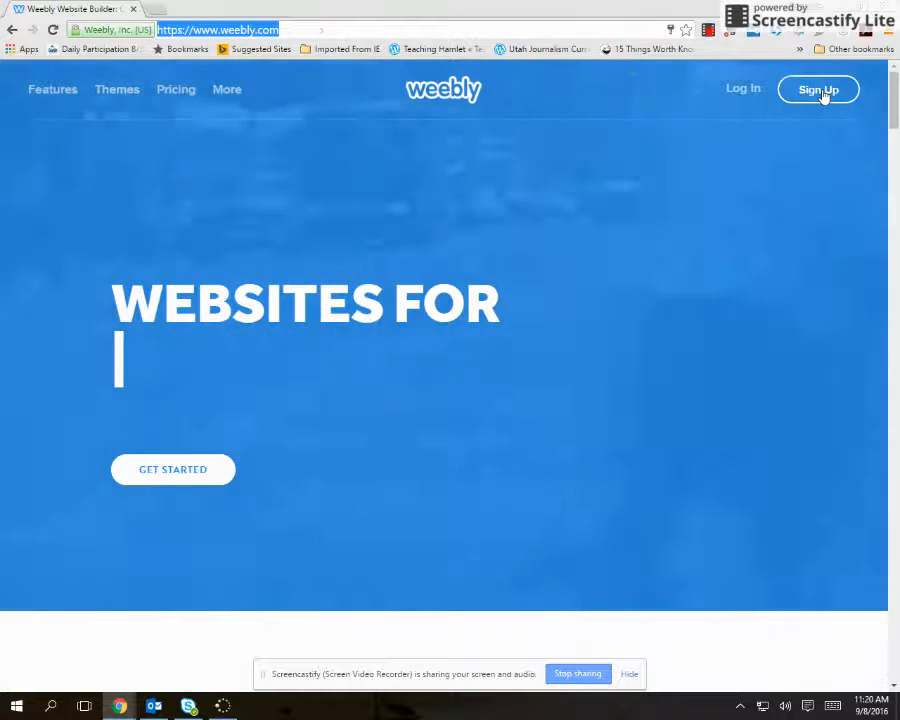
{"action": "left_click", "coordinate": [824, 93]}
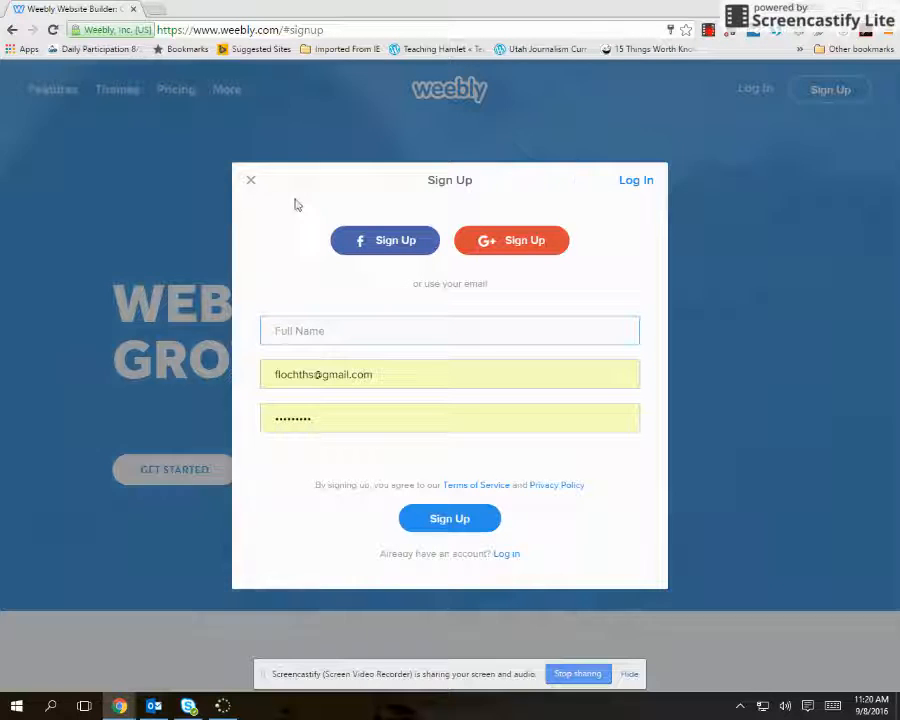
{"action": "left_click", "coordinate": [250, 180]}
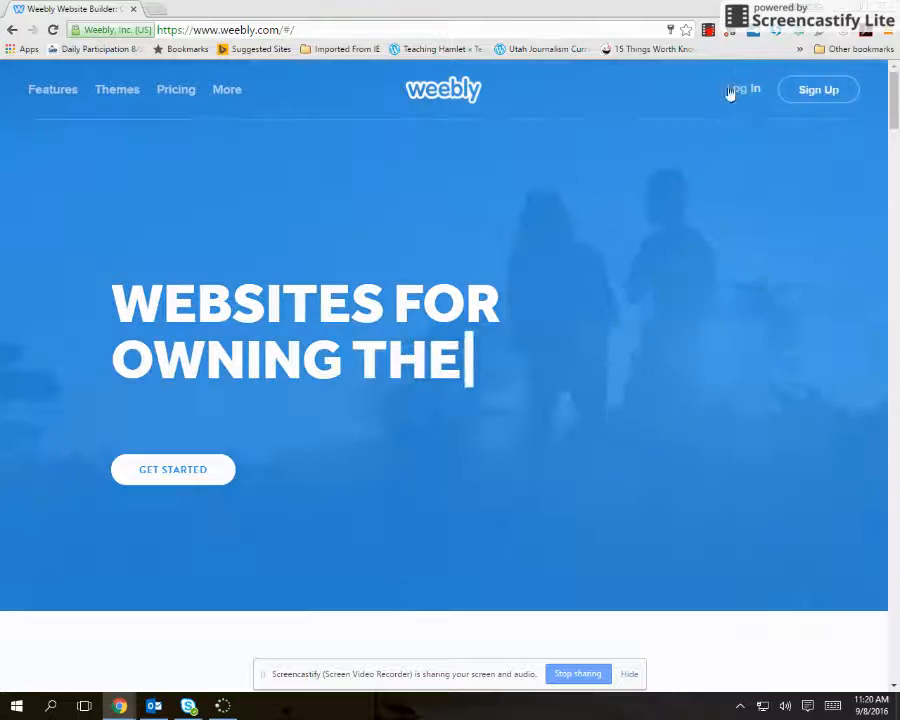
Log in to the existing Weebly account with the saved credentials and hide the screen-sharing notice.
{"action": "left_click", "coordinate": [740, 90]}
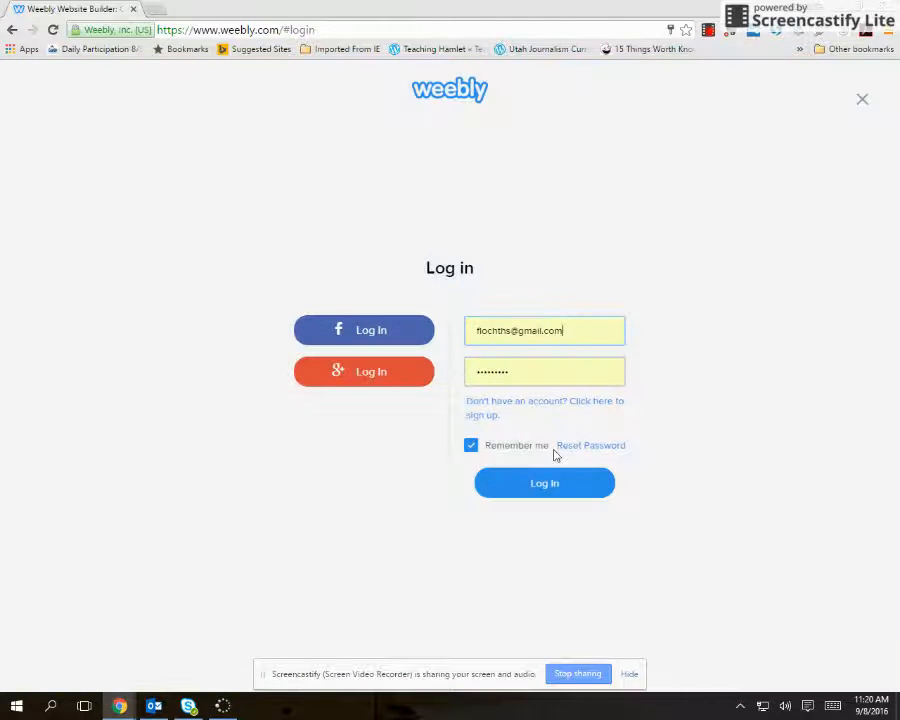
{"action": "left_click", "coordinate": [548, 488]}
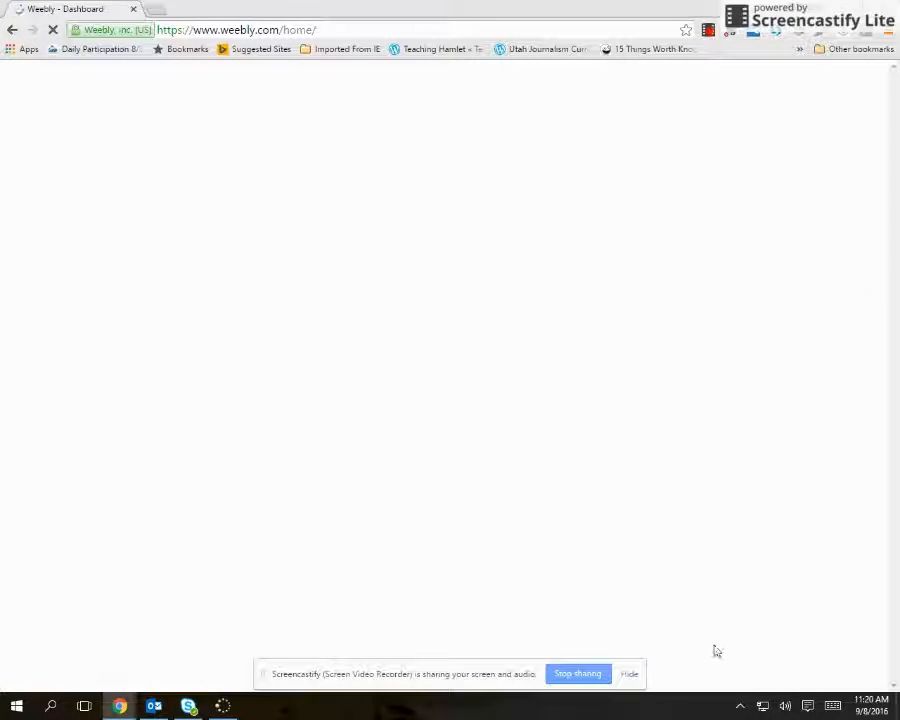
{"action": "left_click", "coordinate": [630, 676]}
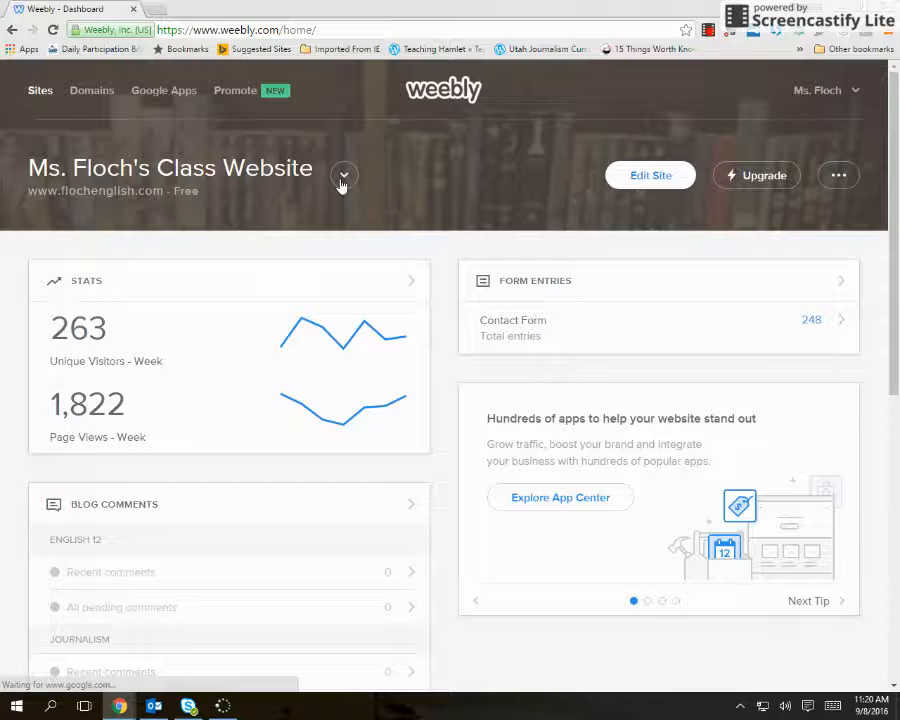
Add a new site to the account and browse the Featured and Portfolio themes offered for it.
{"action": "left_click", "coordinate": [343, 177]}
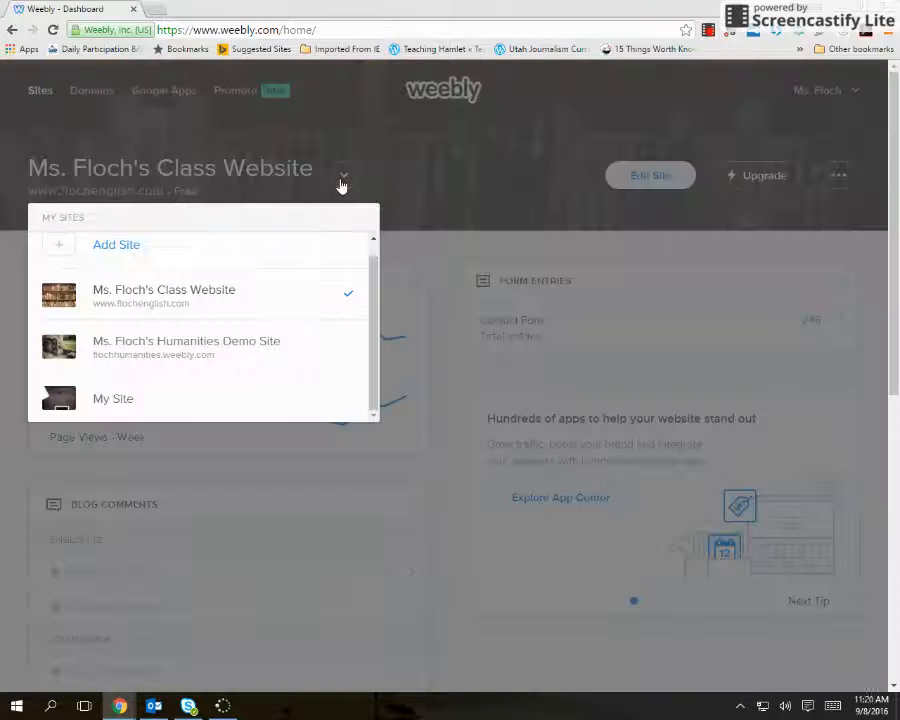
{"action": "left_click", "coordinate": [115, 246]}
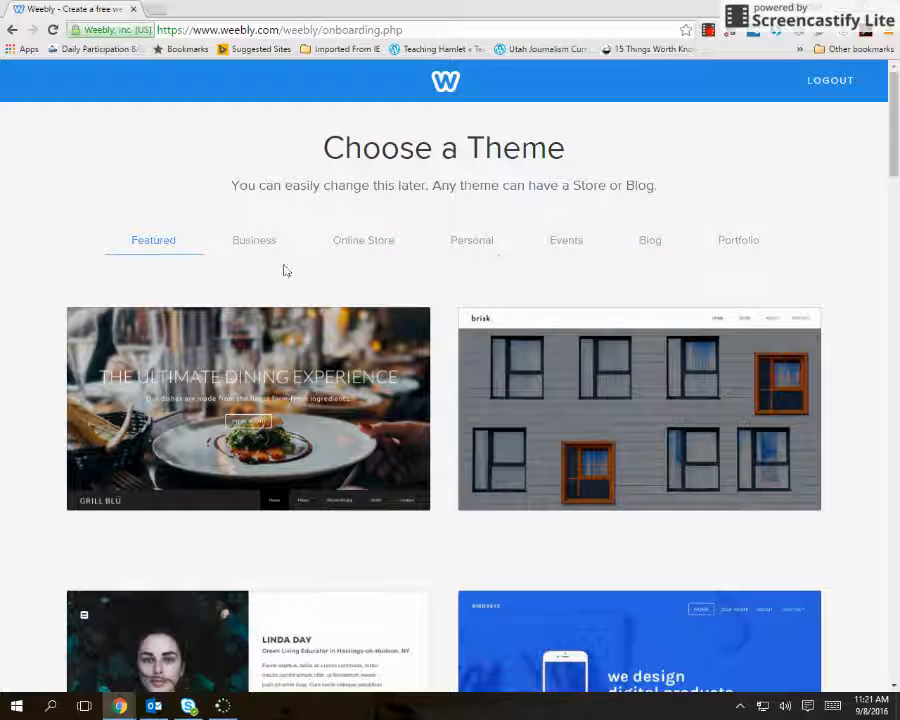
{"action": "scroll", "coordinate": [641, 295], "scroll_direction": "down", "scroll_amount": 2}
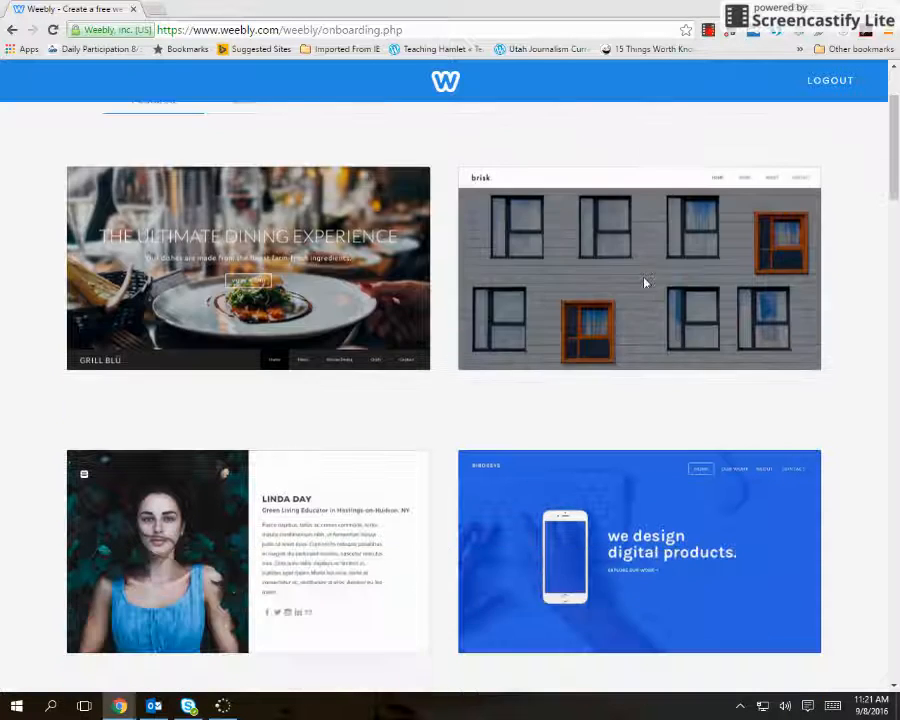
{"action": "scroll", "coordinate": [647, 283], "scroll_direction": "up", "scroll_amount": 2}
{"action": "left_click", "coordinate": [738, 242]}
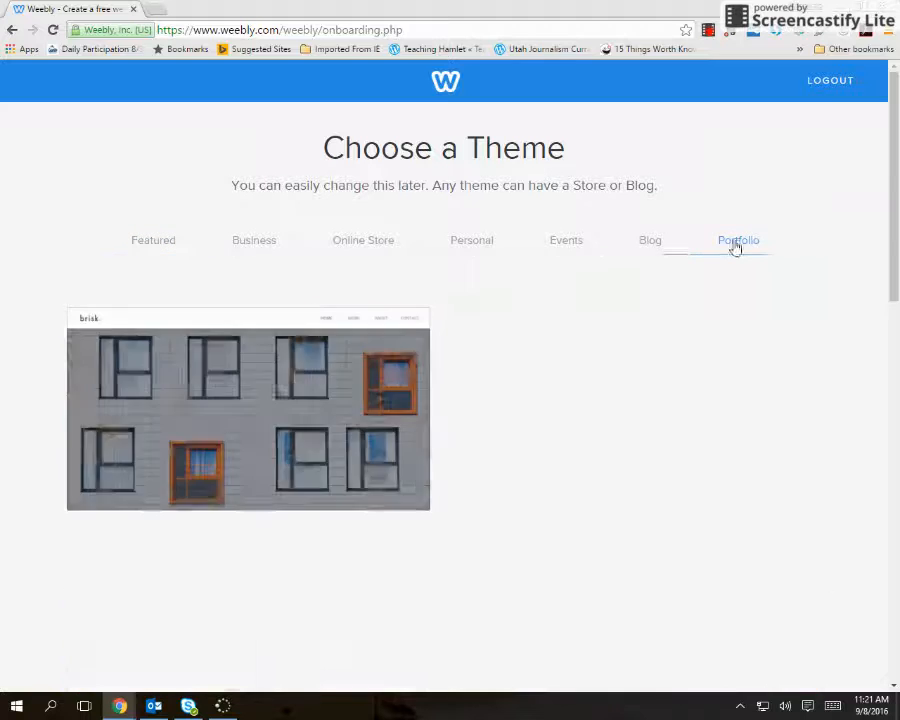
{"action": "scroll", "coordinate": [710, 365], "scroll_direction": "down", "scroll_amount": 1}
{"action": "scroll", "coordinate": [705, 365], "scroll_direction": "down", "scroll_amount": 9}
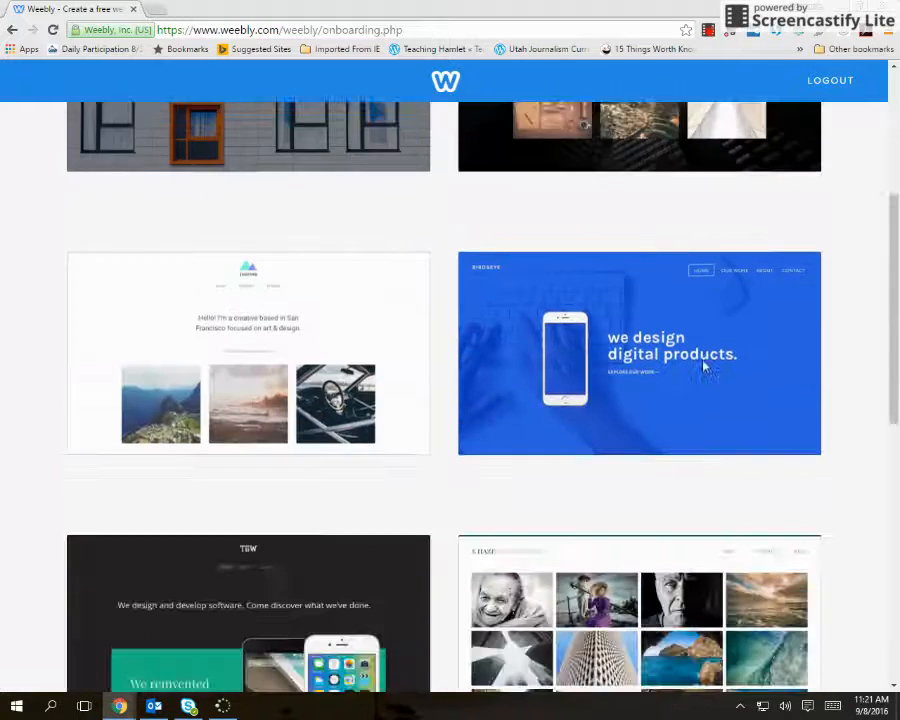
{"action": "scroll", "coordinate": [703, 366], "scroll_direction": "down", "scroll_amount": 1}
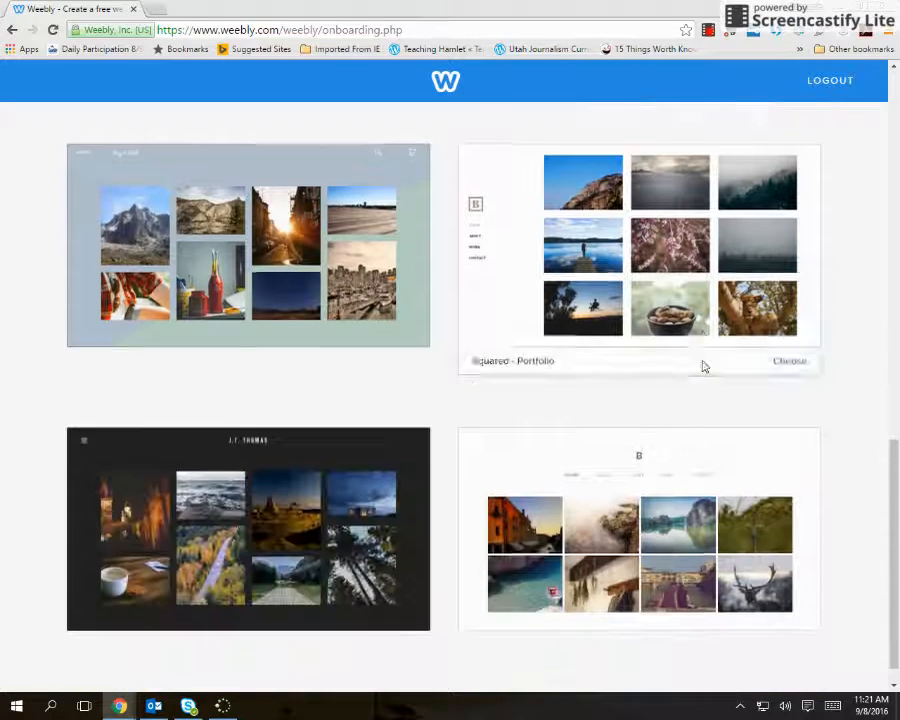
{"action": "scroll", "coordinate": [699, 363], "scroll_direction": "up", "scroll_amount": 10}
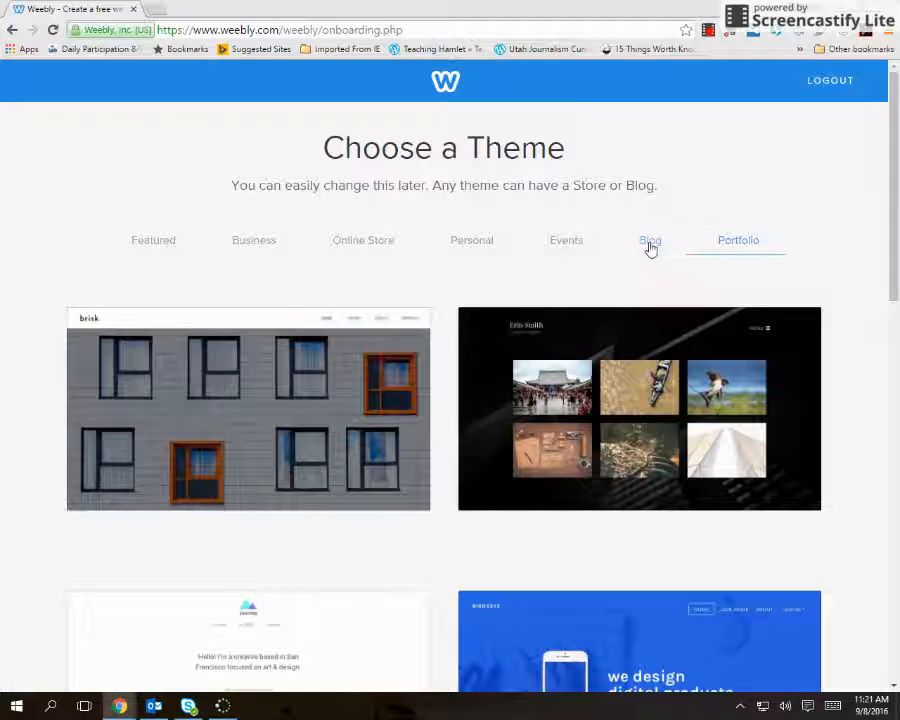
Choose the Aroma - Blog theme from the Blog category for the new site.
{"action": "left_click", "coordinate": [650, 242]}
{"action": "scroll", "coordinate": [730, 381], "scroll_direction": "down", "scroll_amount": 1}
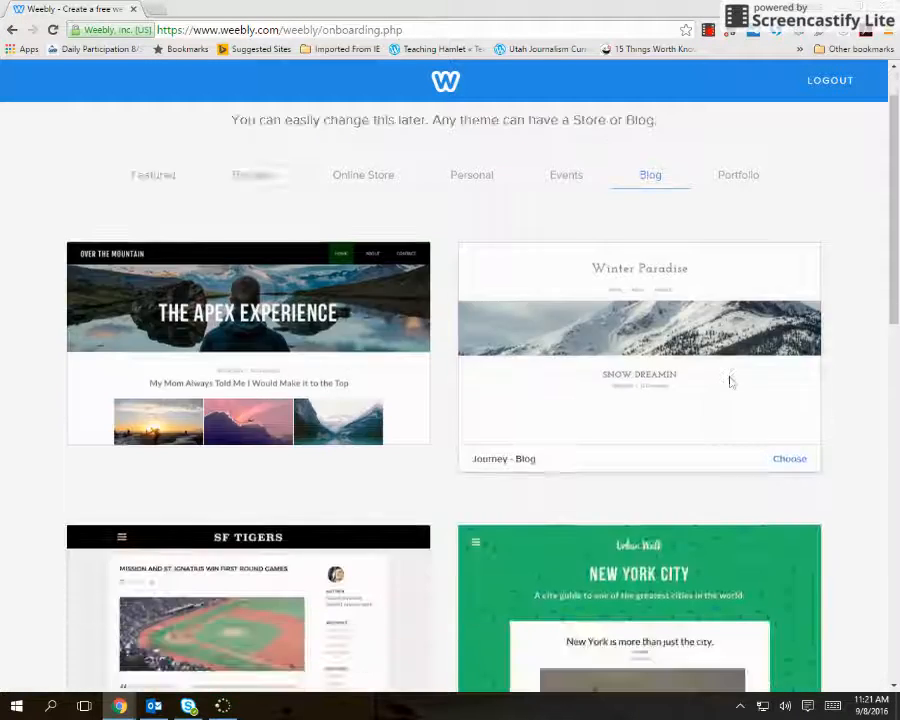
{"action": "scroll", "coordinate": [730, 381], "scroll_direction": "down", "scroll_amount": 4}
{"action": "scroll", "coordinate": [720, 376], "scroll_direction": "down", "scroll_amount": 2}
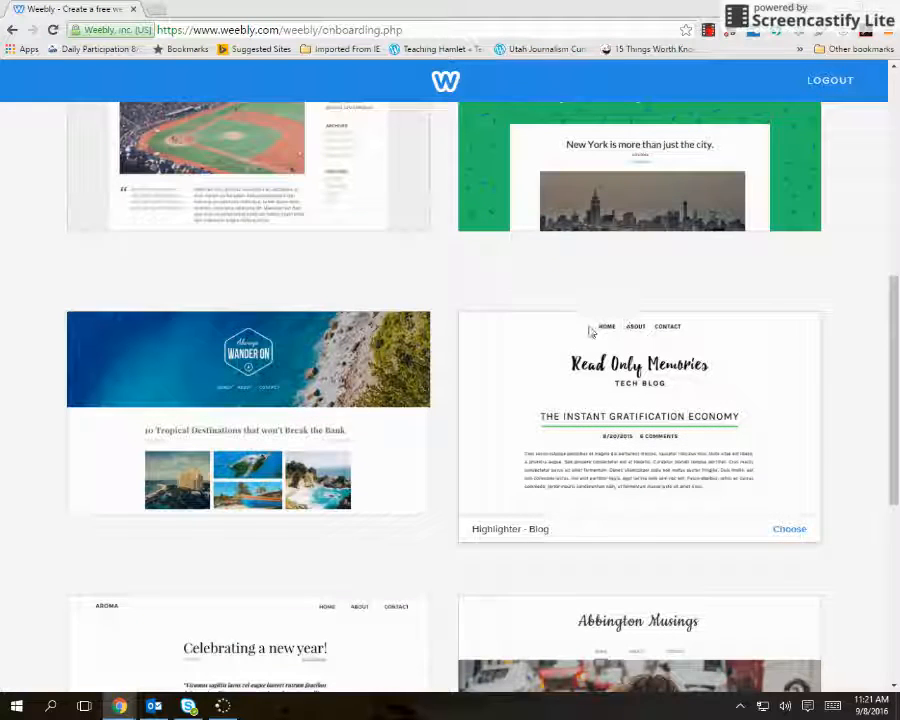
{"action": "scroll", "coordinate": [452, 402], "scroll_direction": "down", "scroll_amount": 4}
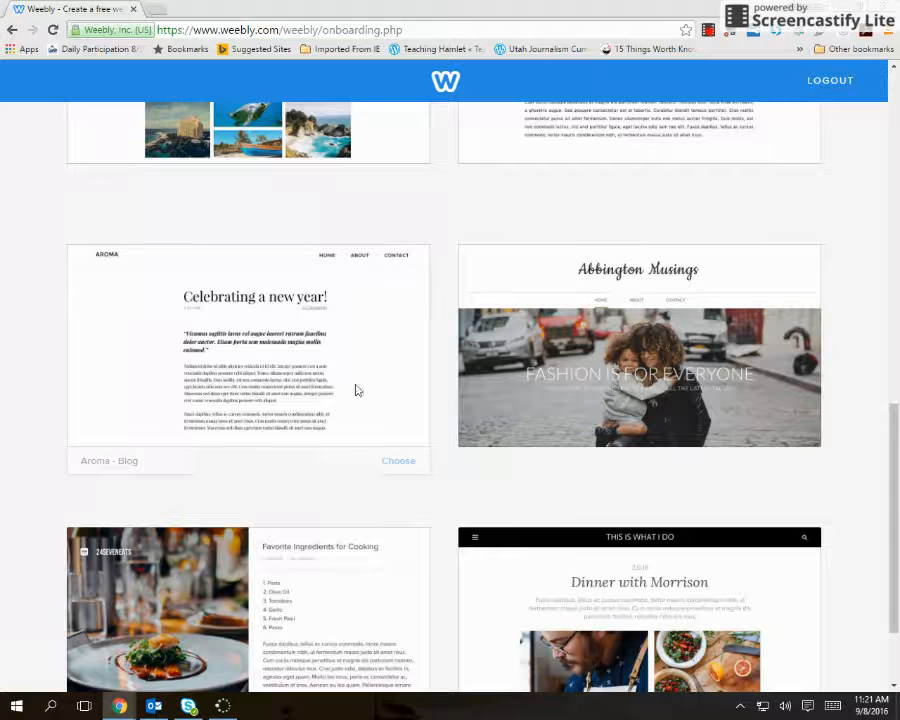
{"action": "left_click", "coordinate": [398, 462]}
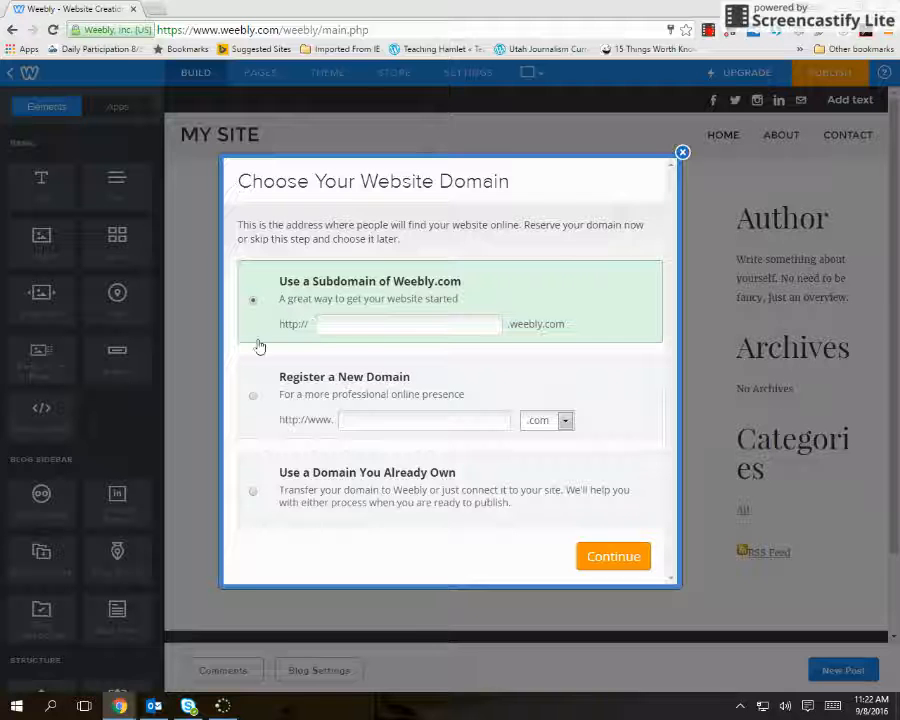
Reserve a subdomain of Weebly.com for the site, made of the owner's first initial and surname.
{"action": "left_click", "coordinate": [484, 325]}
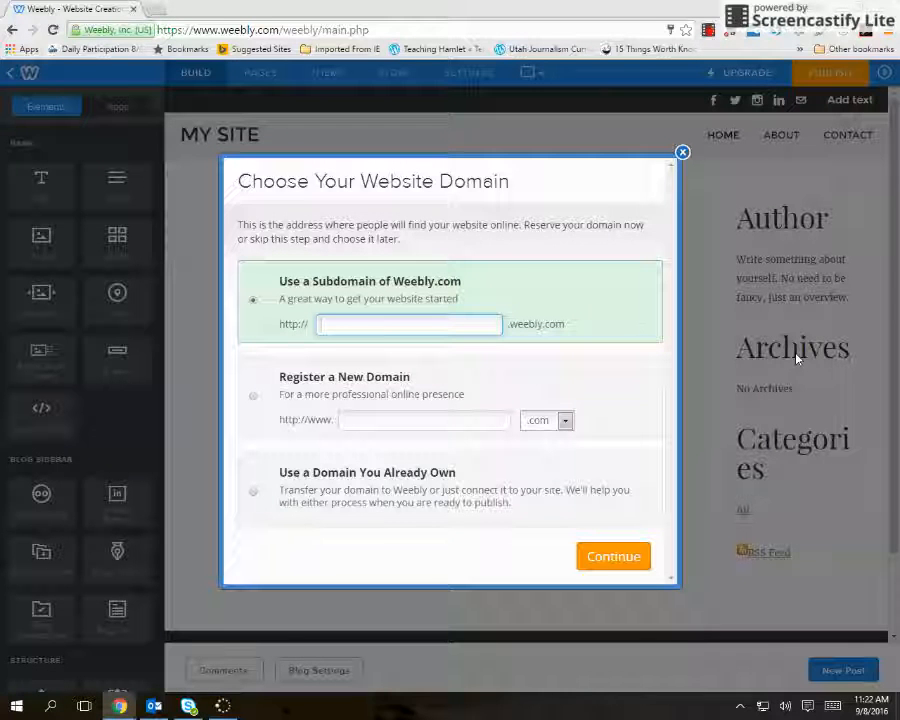
{"action": "type", "text": "af"}
{"action": "type", "text": "loch"}
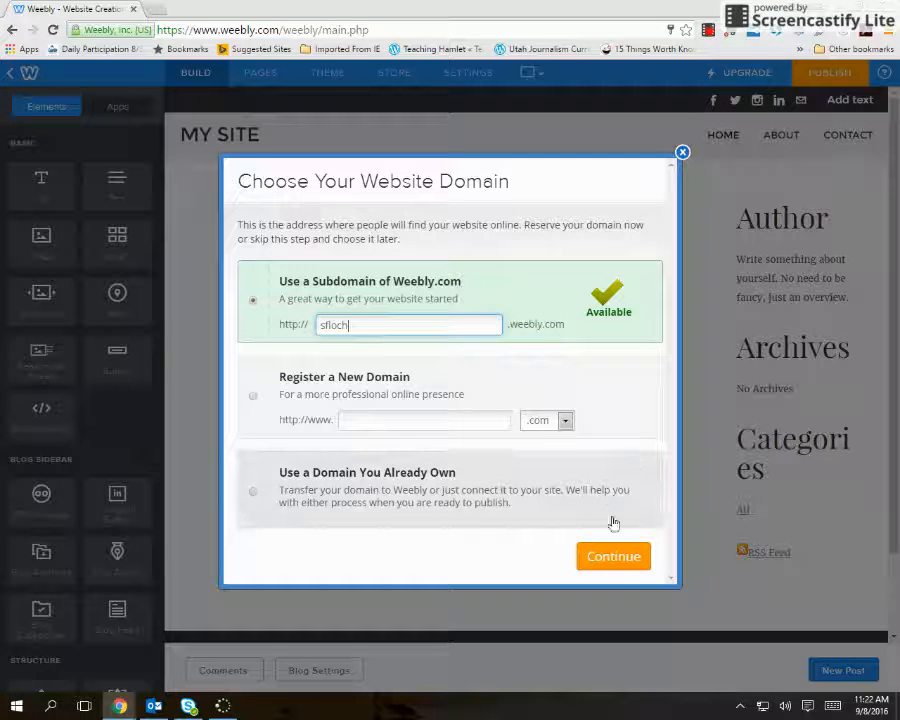
{"action": "left_click", "coordinate": [615, 557]}
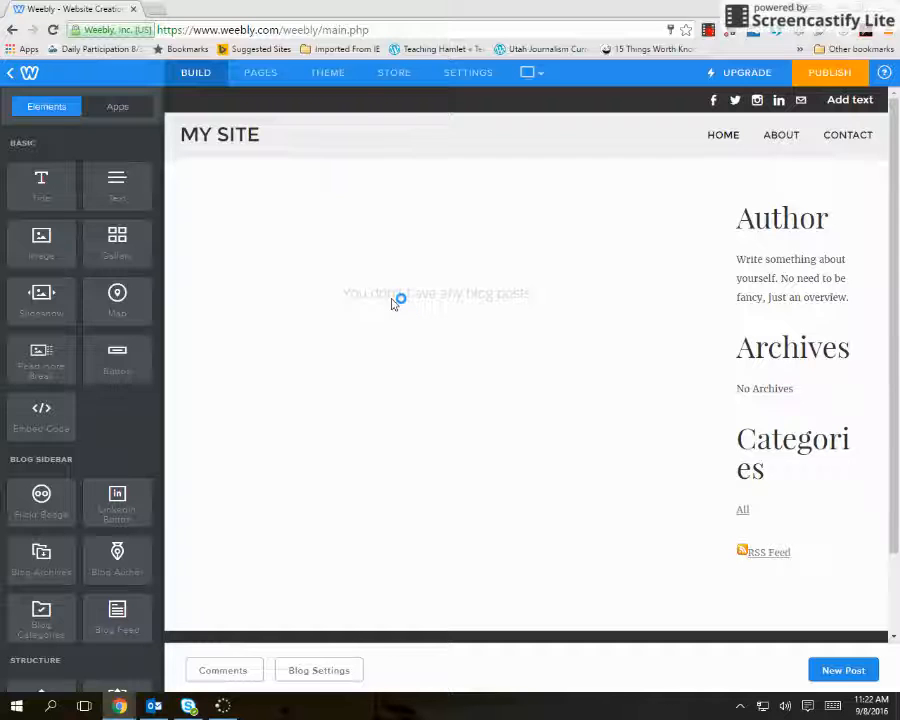
Change the site's theme to Journey - Blog after browsing the Blog and Recently Used themes in the Theme Gallery.
{"action": "left_click", "coordinate": [328, 75]}
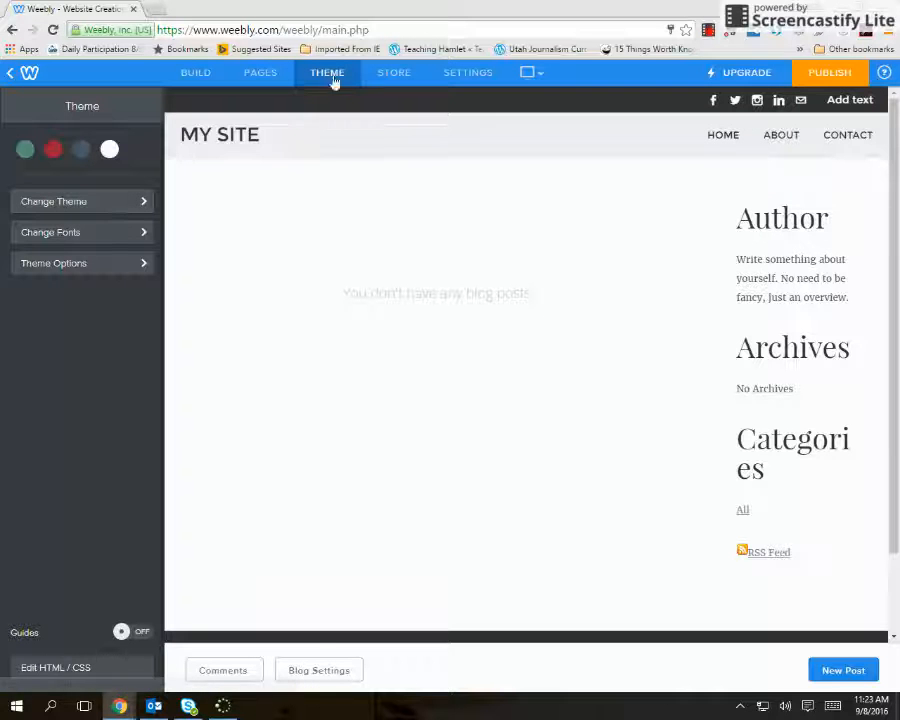
{"action": "left_click", "coordinate": [129, 209]}
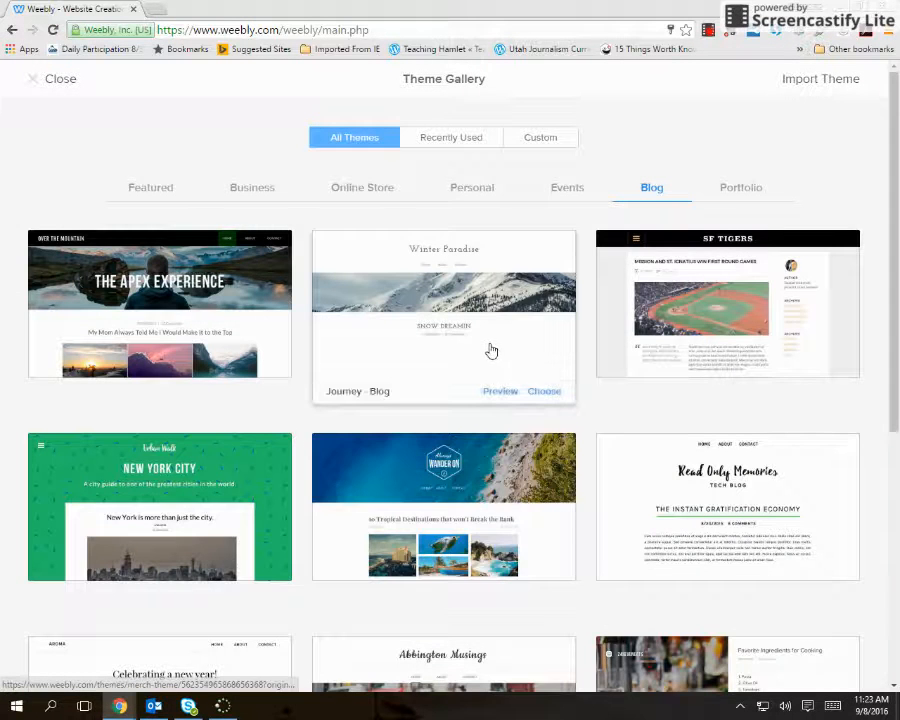
{"action": "scroll", "coordinate": [488, 350], "scroll_direction": "down", "scroll_amount": 2}
{"action": "scroll", "coordinate": [490, 350], "scroll_direction": "down", "scroll_amount": 1}
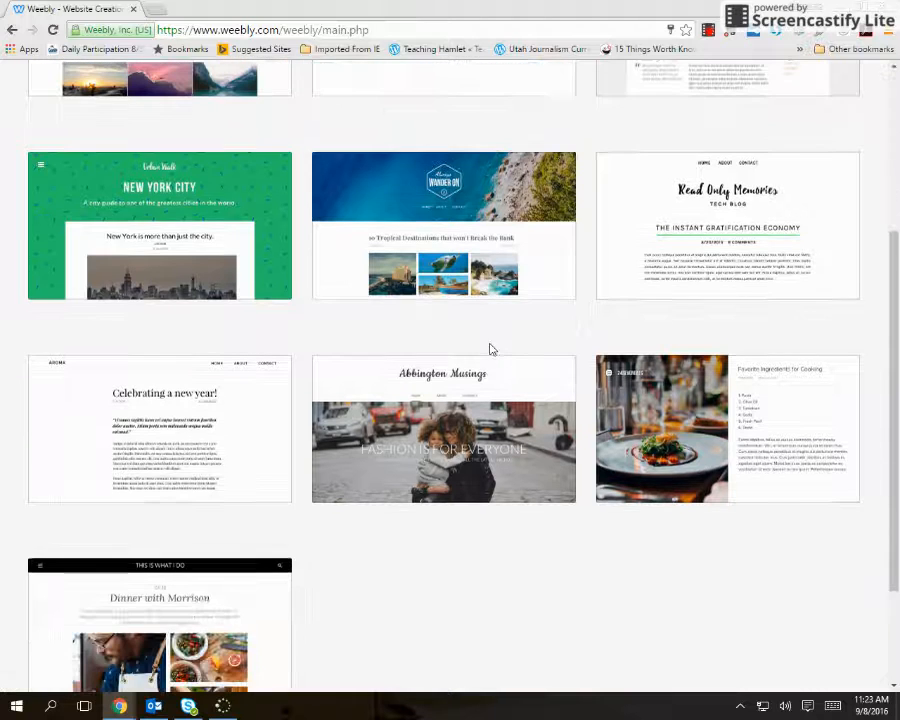
{"action": "scroll", "coordinate": [490, 349], "scroll_direction": "down", "scroll_amount": 2}
{"action": "scroll", "coordinate": [490, 349], "scroll_direction": "up", "scroll_amount": 2}
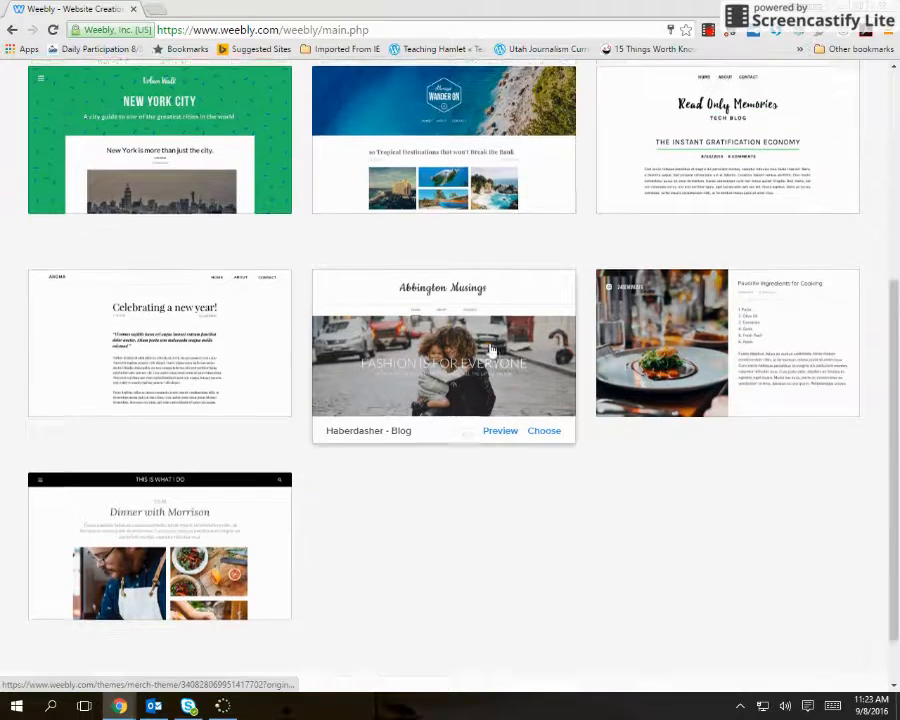
{"action": "scroll", "coordinate": [488, 345], "scroll_direction": "up", "scroll_amount": 3}
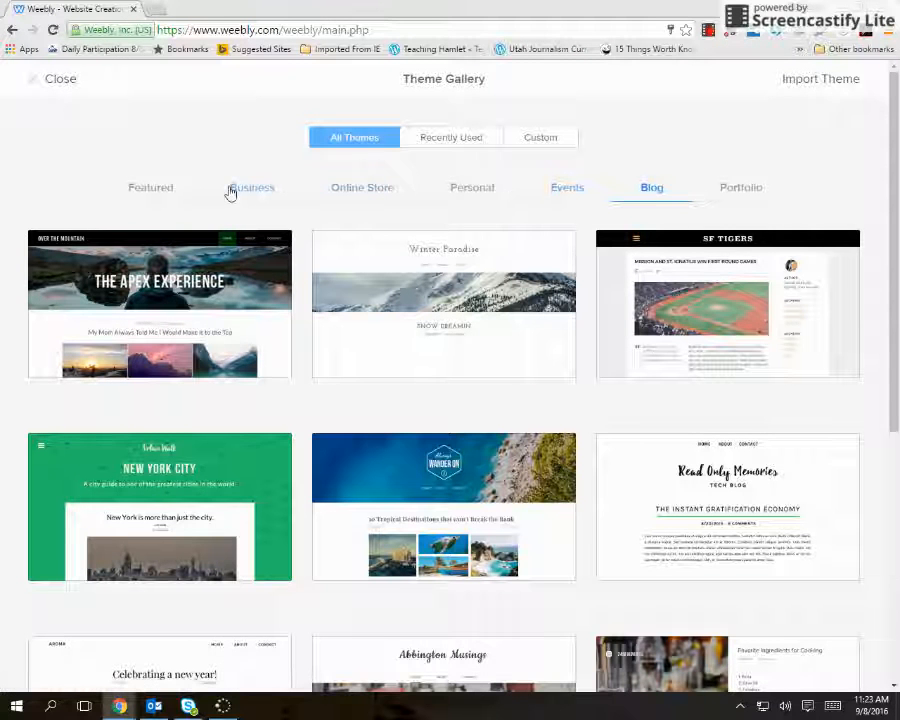
{"action": "left_click", "coordinate": [487, 140]}
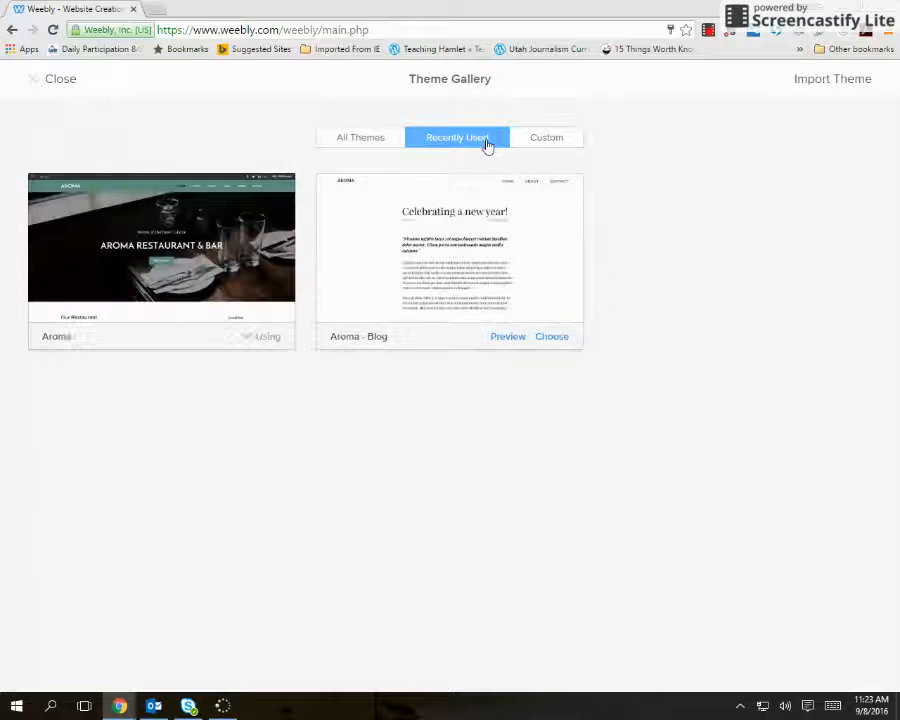
{"action": "left_click", "coordinate": [391, 137]}
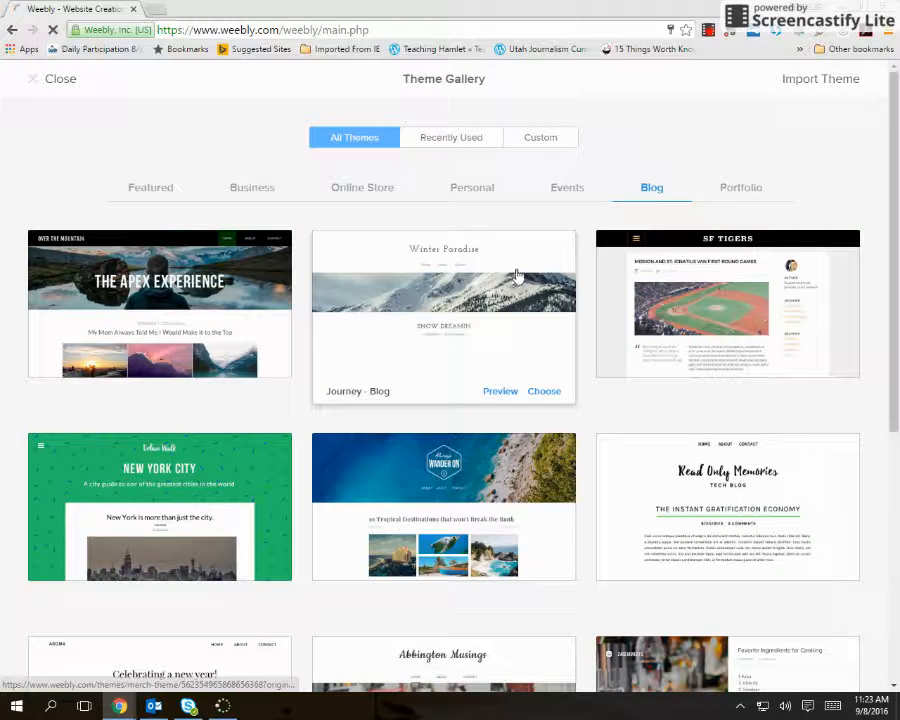
{"action": "left_click", "coordinate": [517, 276]}
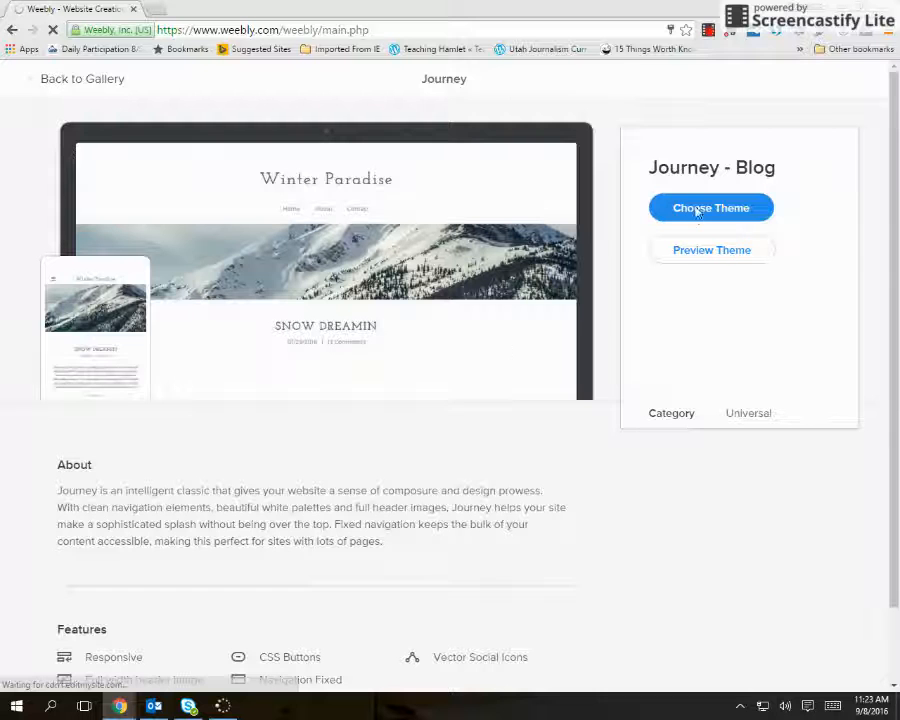
{"action": "left_click", "coordinate": [697, 211]}
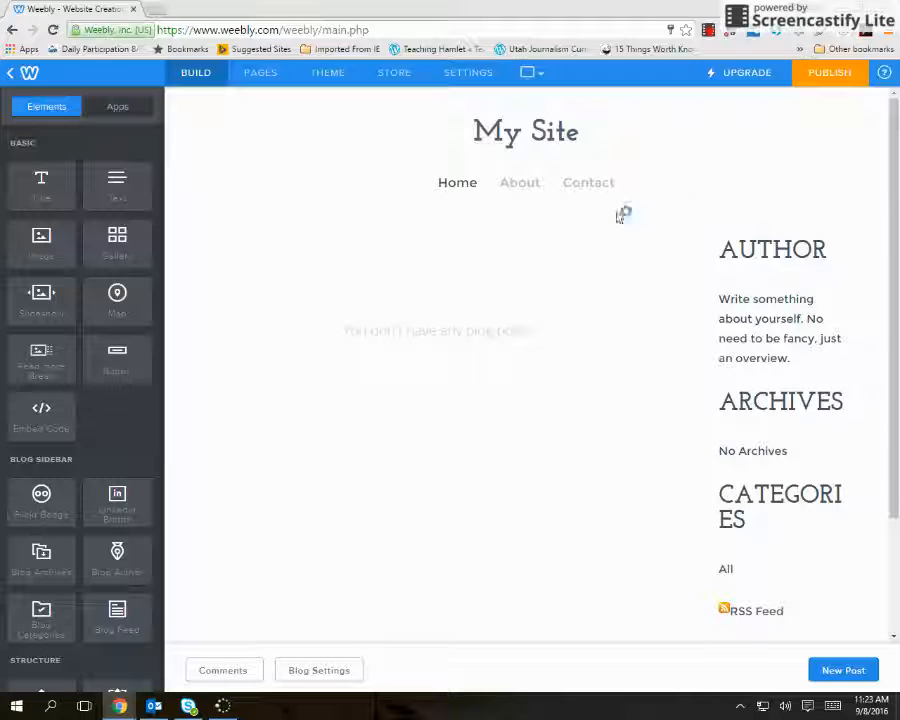
Replace the My Site title with the owner's title and surname in possessive form, followed by "Portfolio".
{"action": "left_click", "coordinate": [505, 133]}
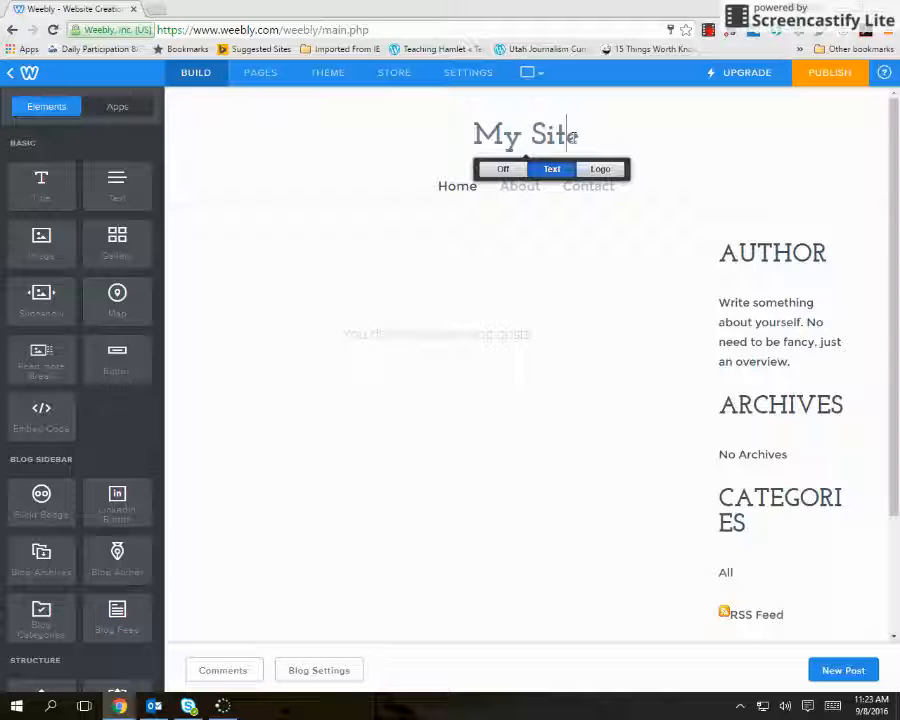
{"action": "left_click_drag", "start_coordinate": [589, 137], "coordinate": [474, 135]}
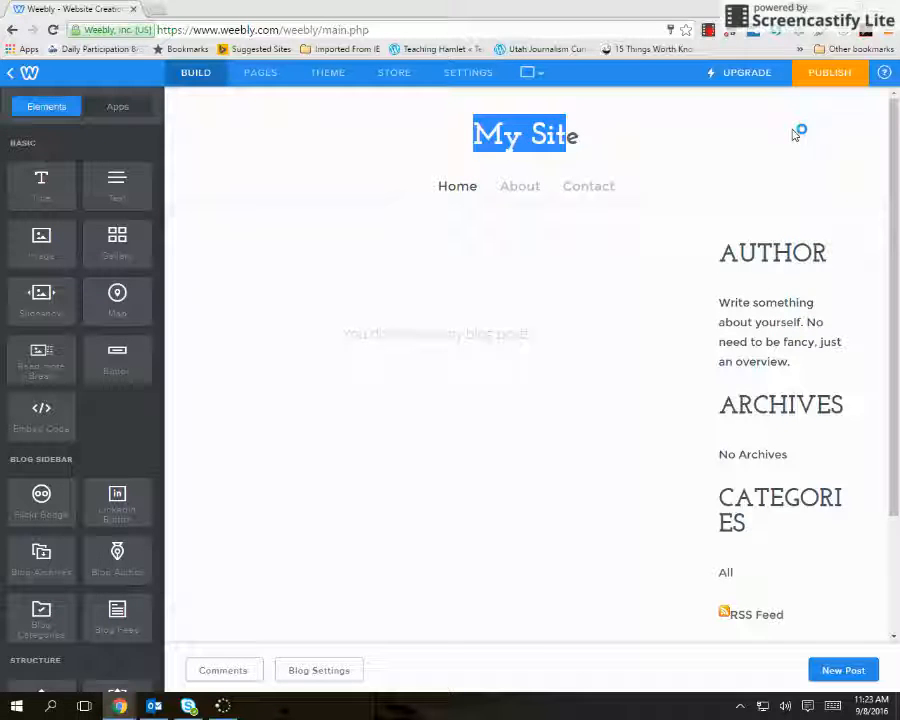
{"action": "key", "text": "BackSpace"}
{"action": "key", "text": "Right"}
{"action": "key", "text": "BackSpace"}
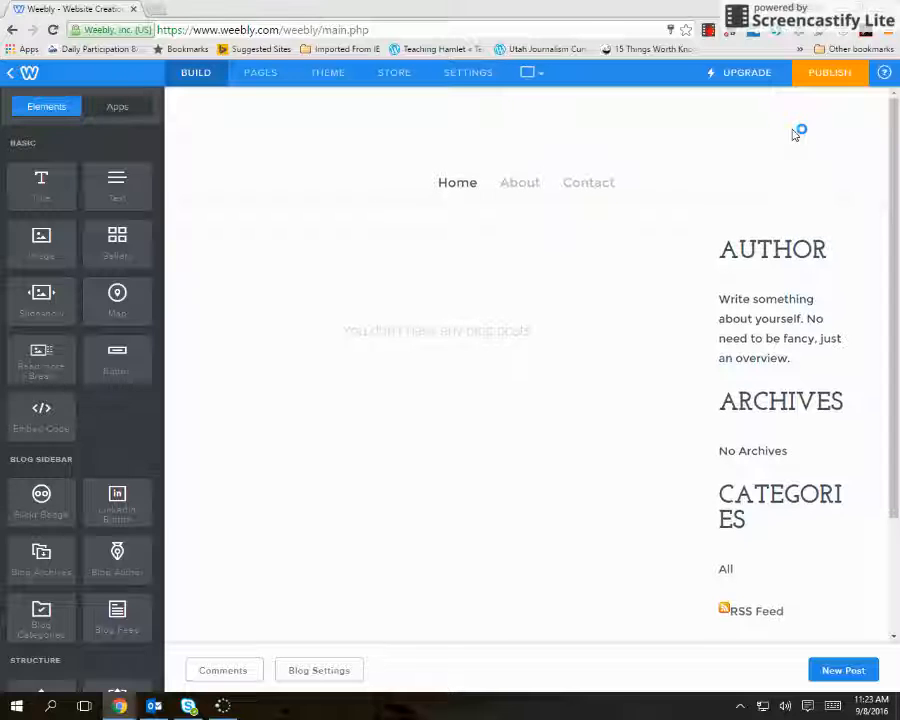
{"action": "type", "text": "S"}
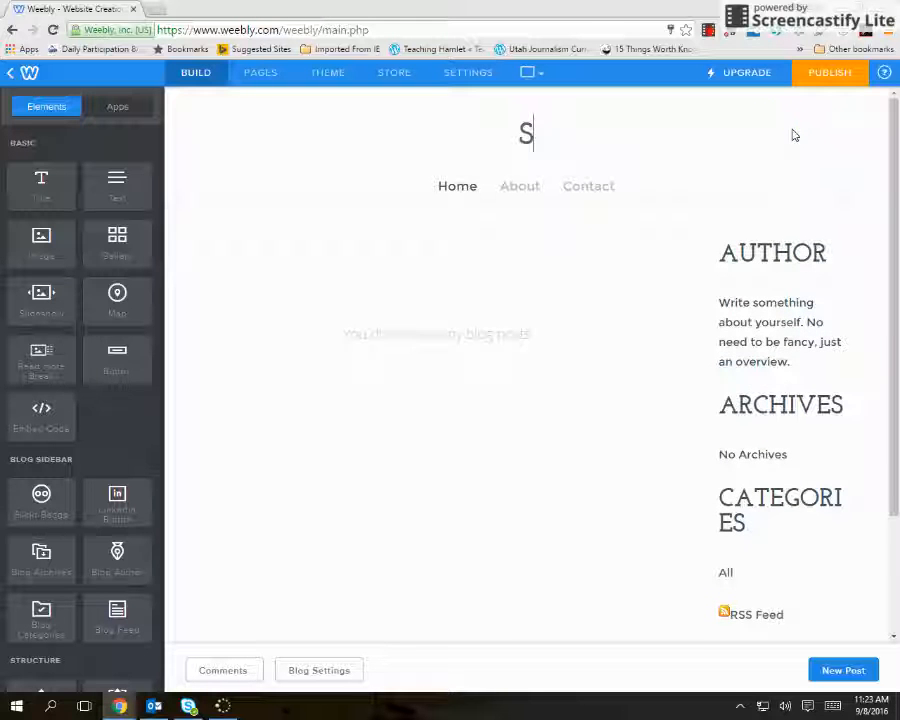
{"action": "key", "text": "BackSpace"}
{"action": "type", "text": "Ms. Floch"}
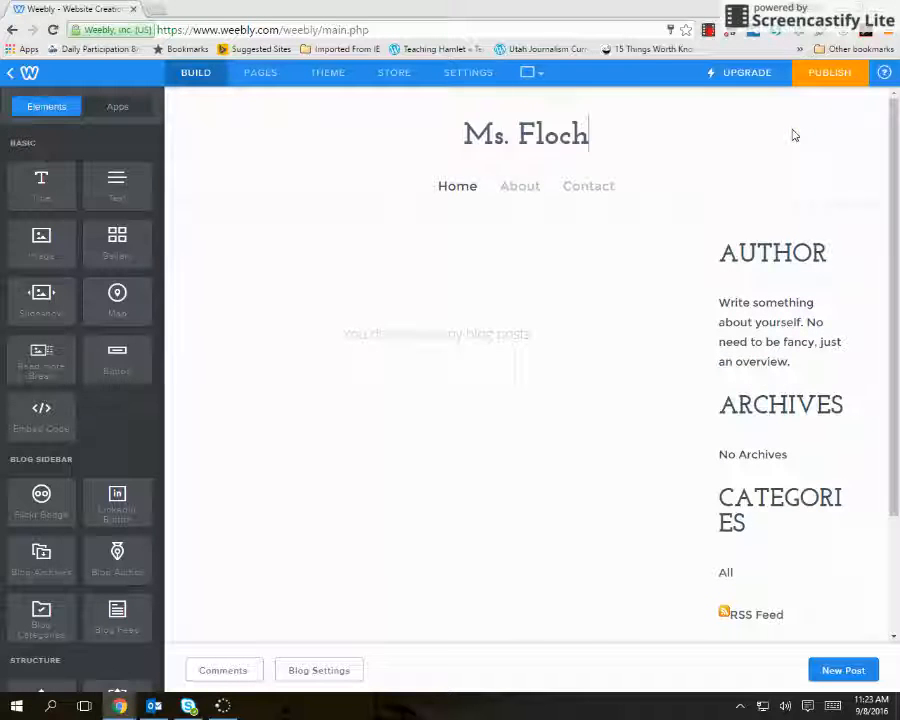
{"action": "type", "text": "'s Port"}
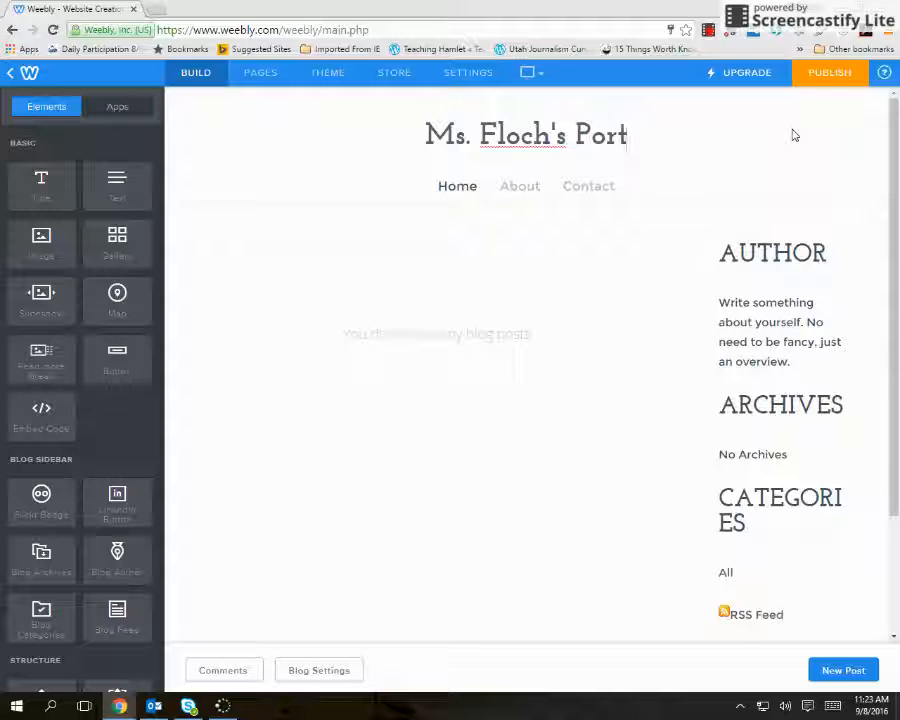
{"action": "type", "text": "folio"}
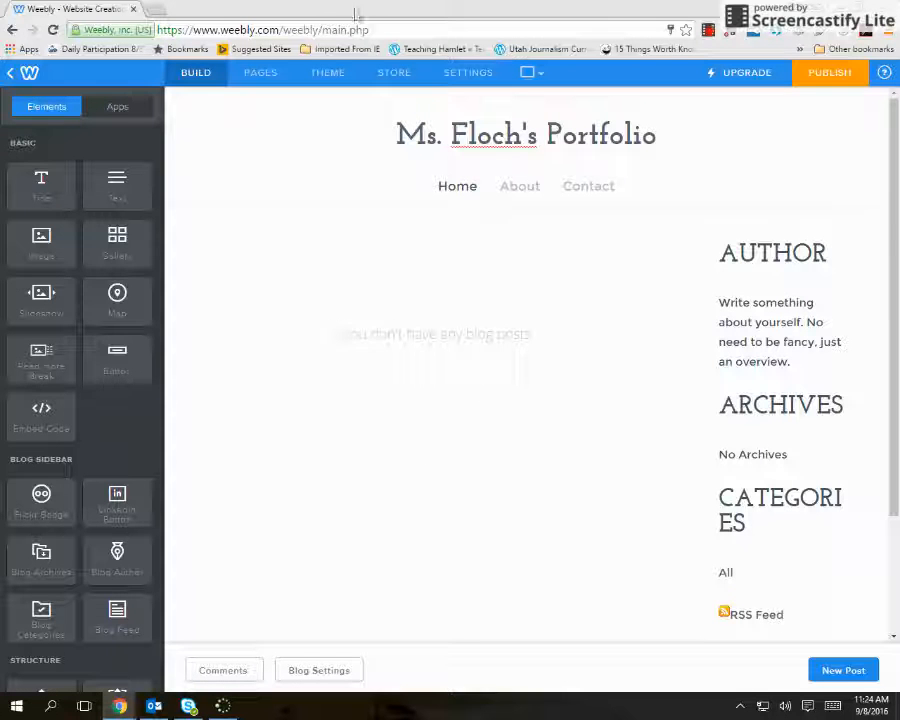
Delete the About and Contact pages from the site.
{"action": "left_click", "coordinate": [277, 78]}
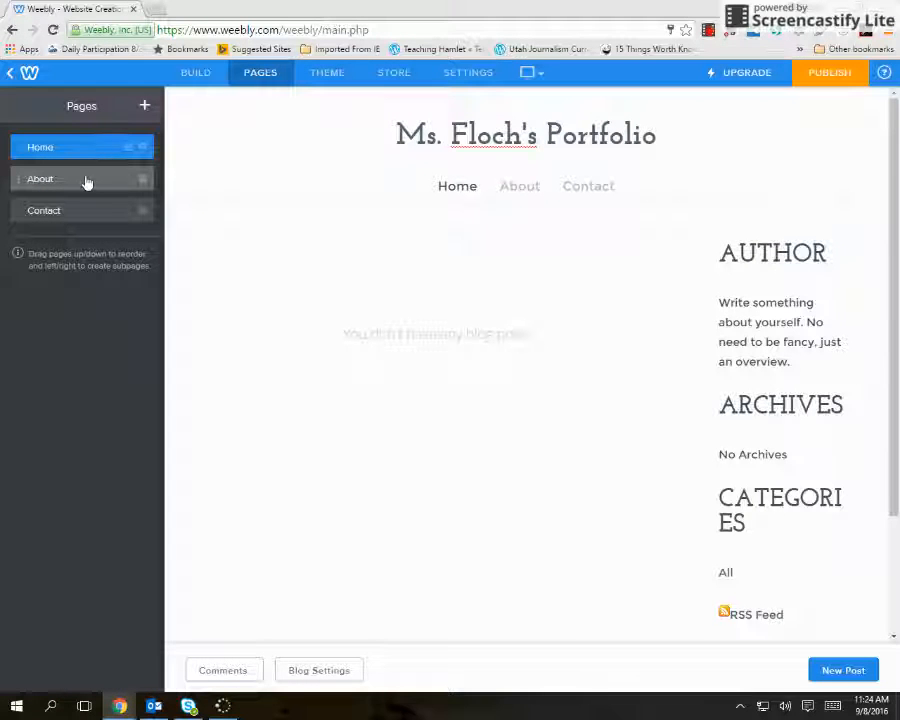
{"action": "left_click", "coordinate": [15, 180]}
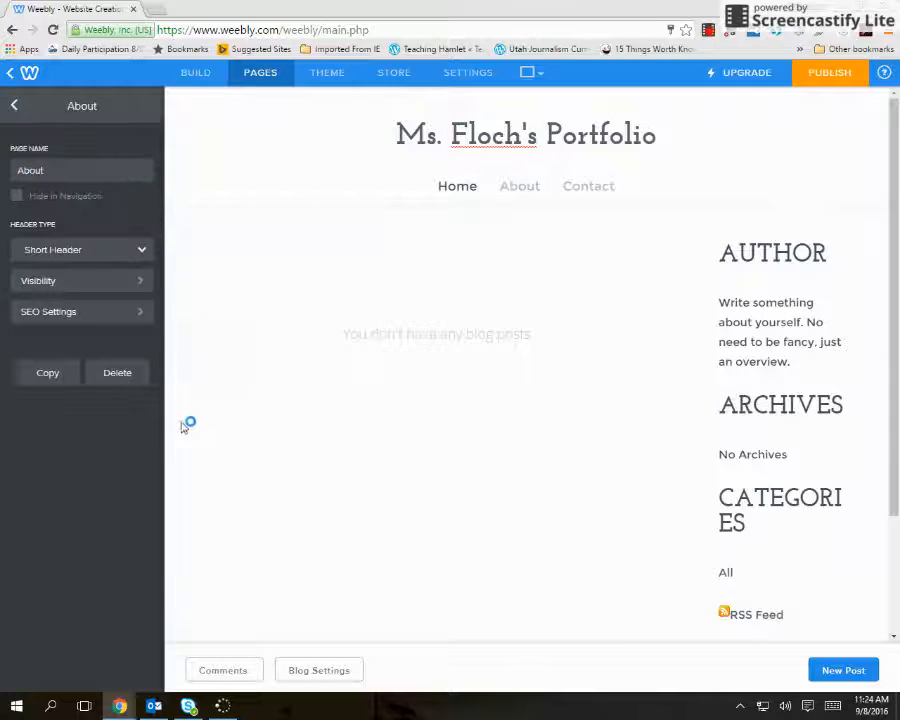
{"action": "left_click", "coordinate": [125, 373]}
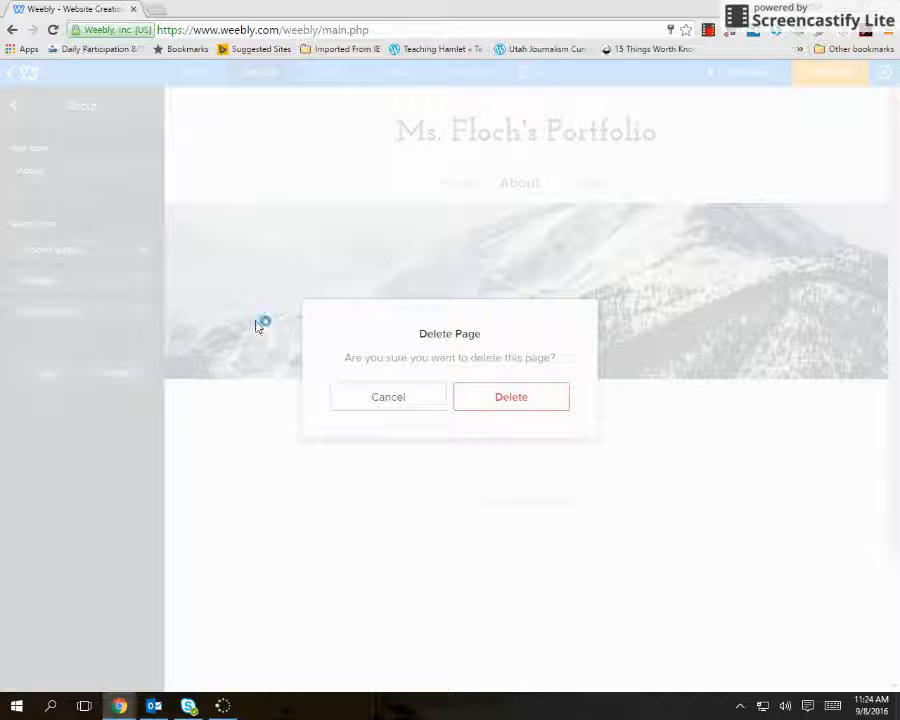
{"action": "left_click", "coordinate": [518, 402]}
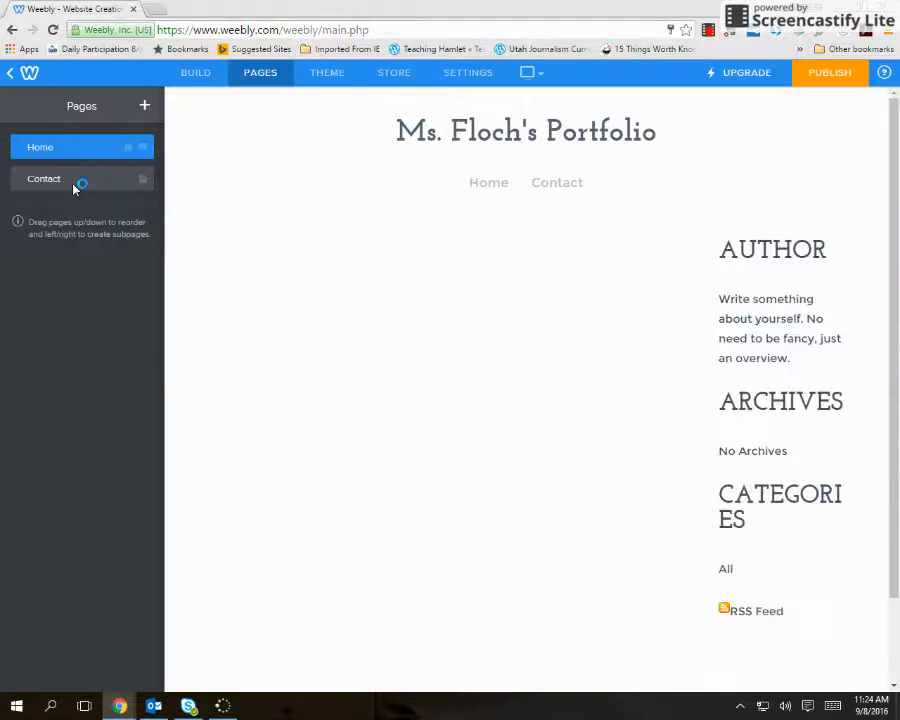
{"action": "left_click", "coordinate": [73, 188]}
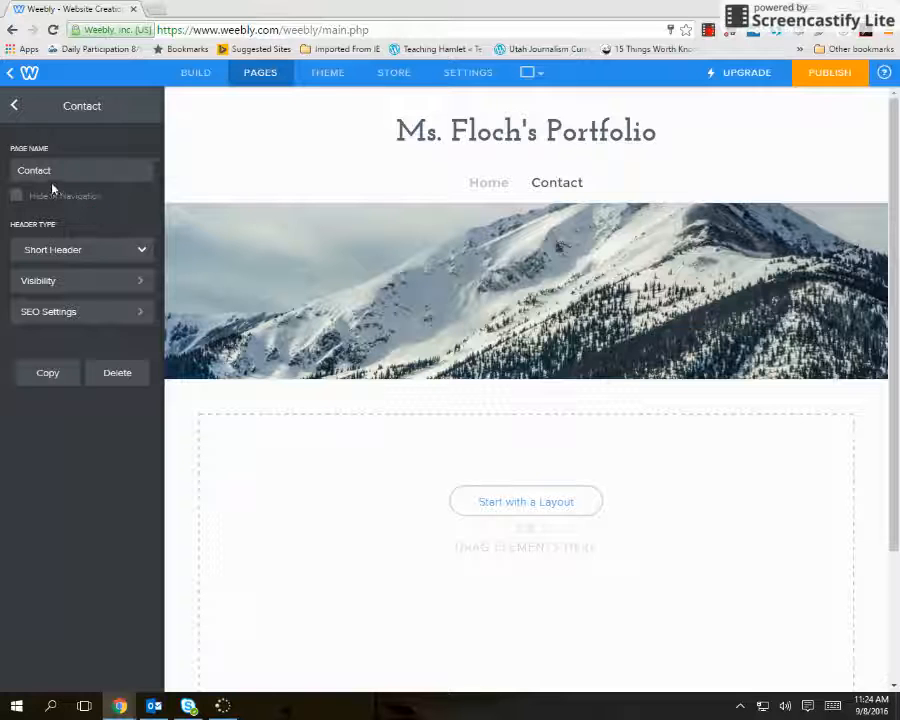
{"action": "left_click", "coordinate": [120, 373]}
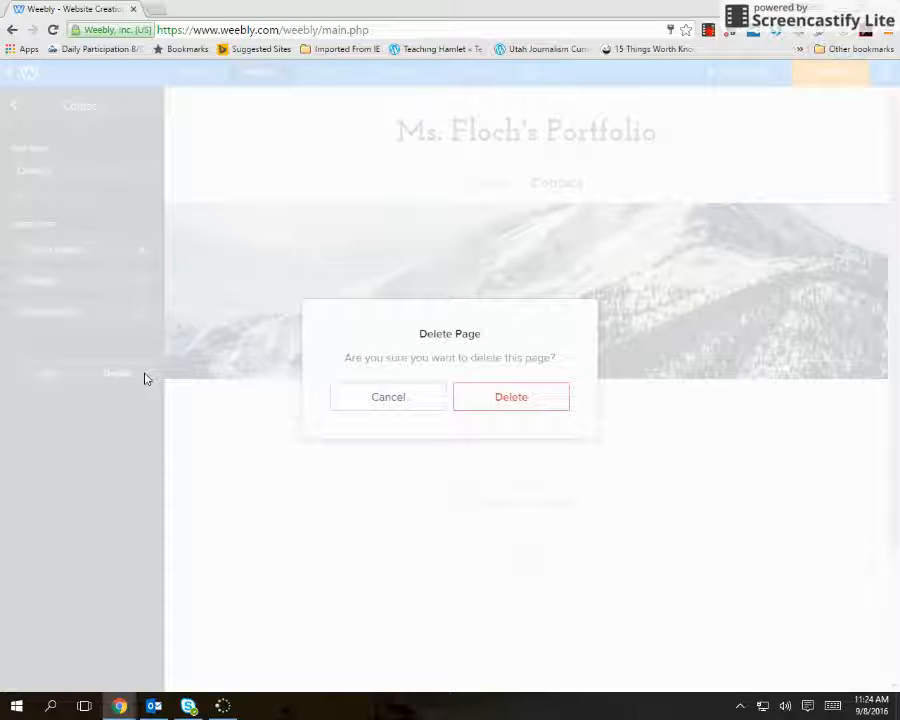
{"action": "left_click", "coordinate": [520, 400]}
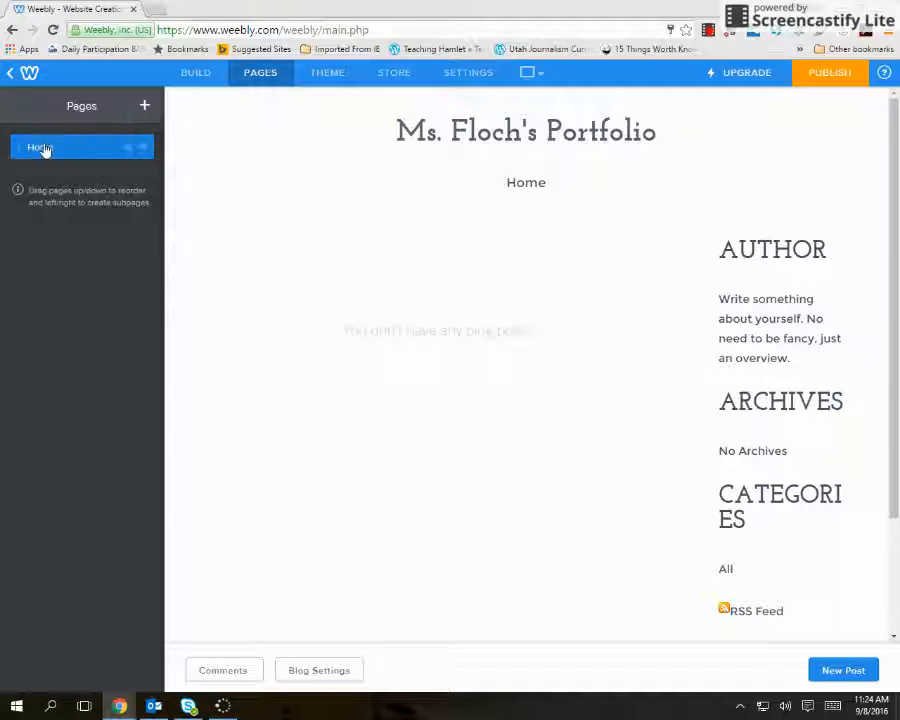
Add a blog page to the site, keep the page name Blog, and save it.
{"action": "left_click", "coordinate": [143, 107]}
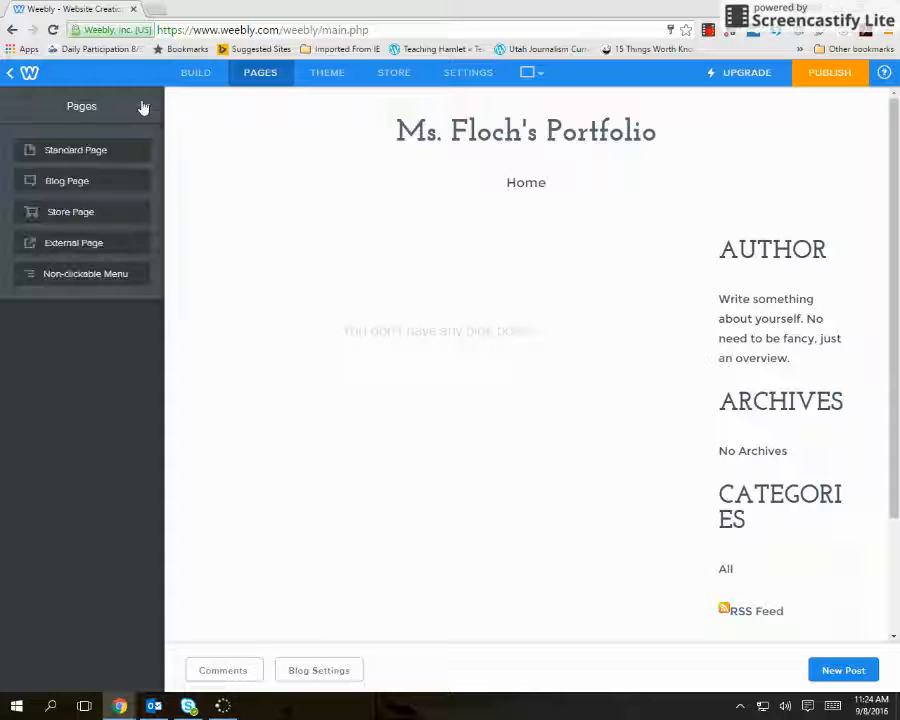
{"action": "left_click", "coordinate": [72, 184]}
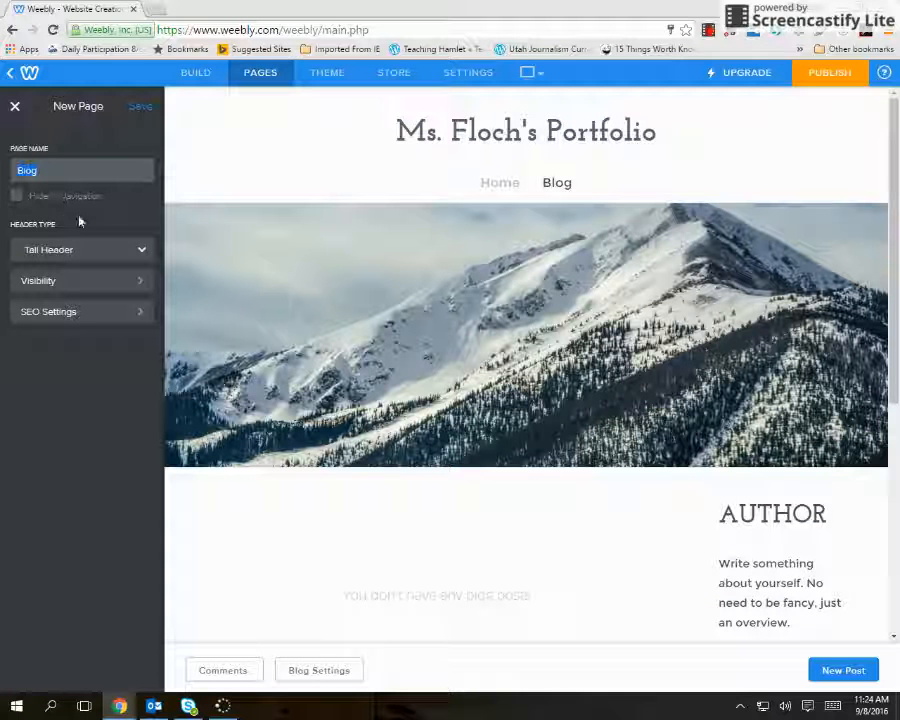
{"action": "left_click", "coordinate": [143, 109]}
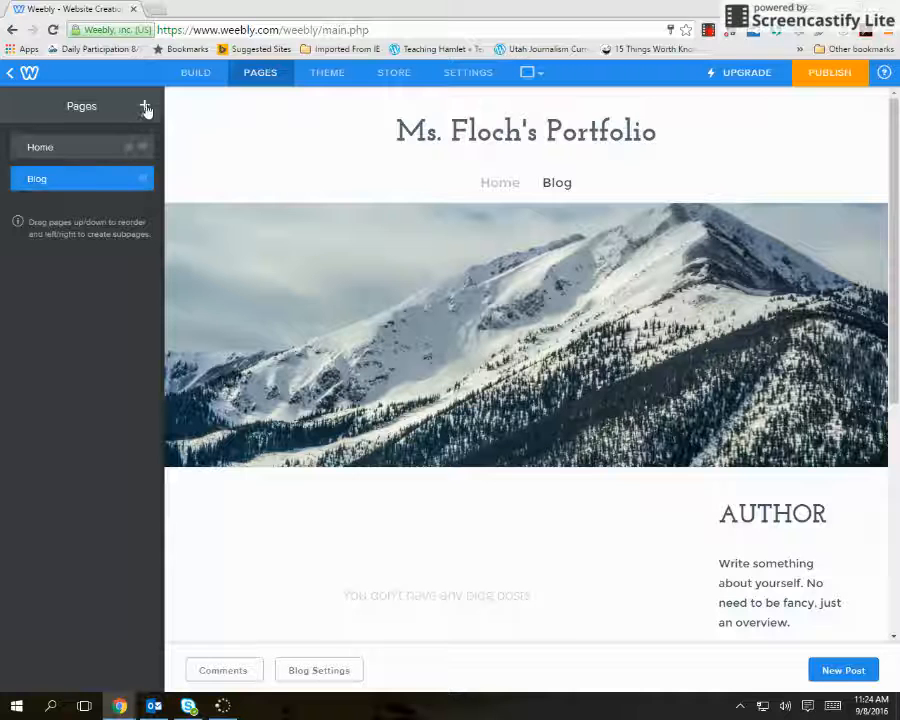
Add a standard page named Projects to the site and save it.
{"action": "left_click", "coordinate": [145, 108]}
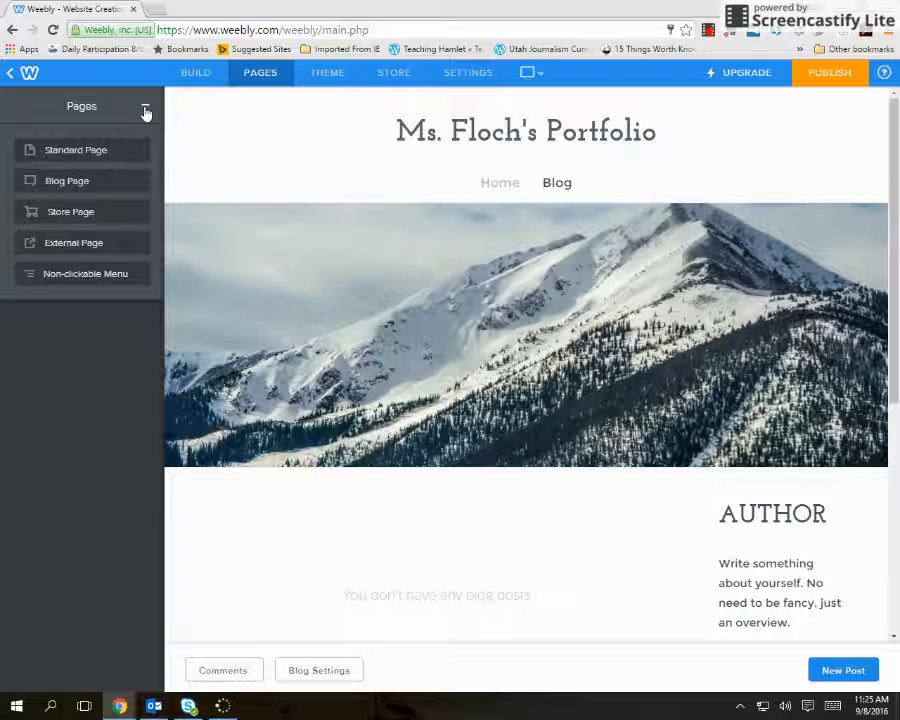
{"action": "left_click", "coordinate": [72, 151]}
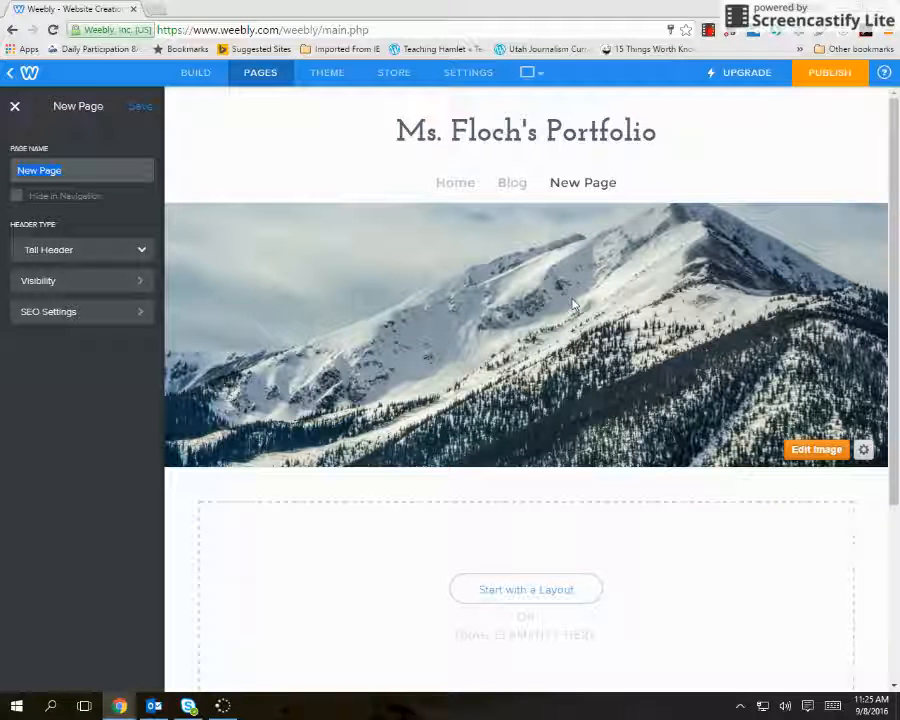
{"action": "type", "text": "Project"}
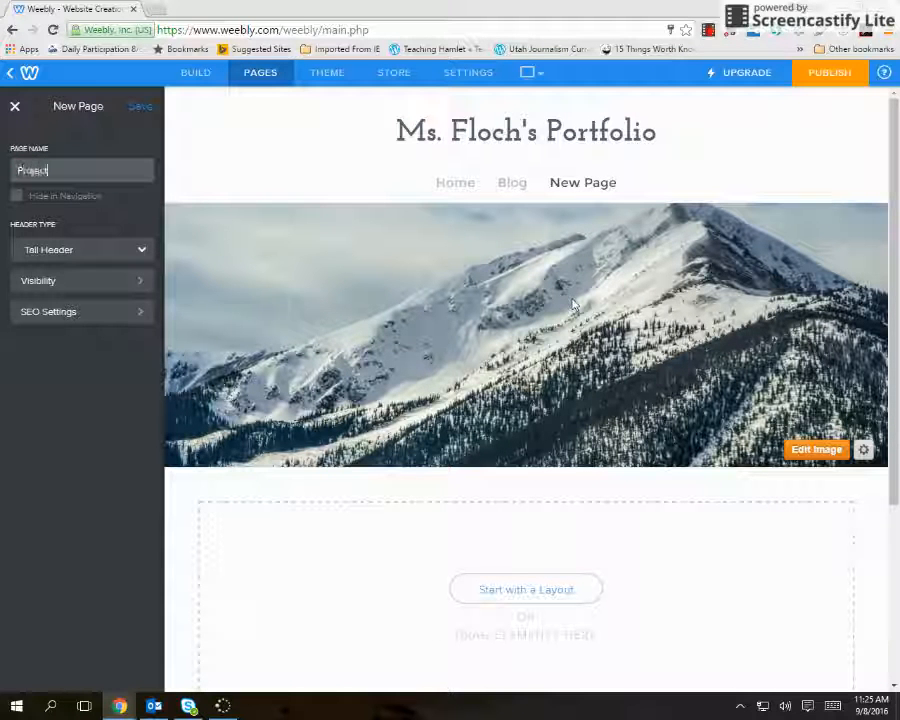
{"action": "type", "text": "s"}
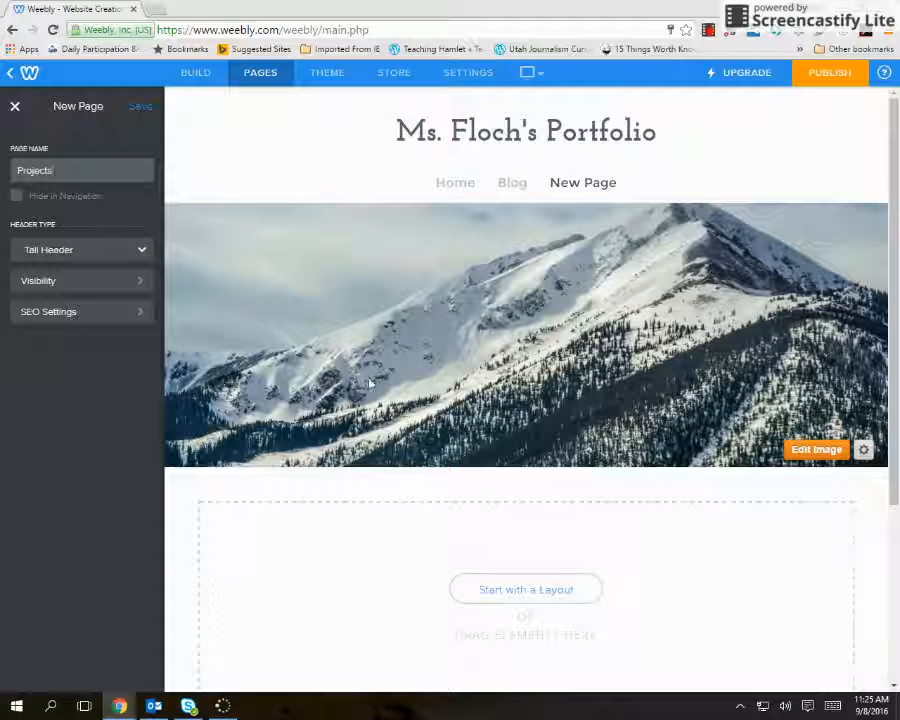
{"action": "left_click", "coordinate": [141, 106]}
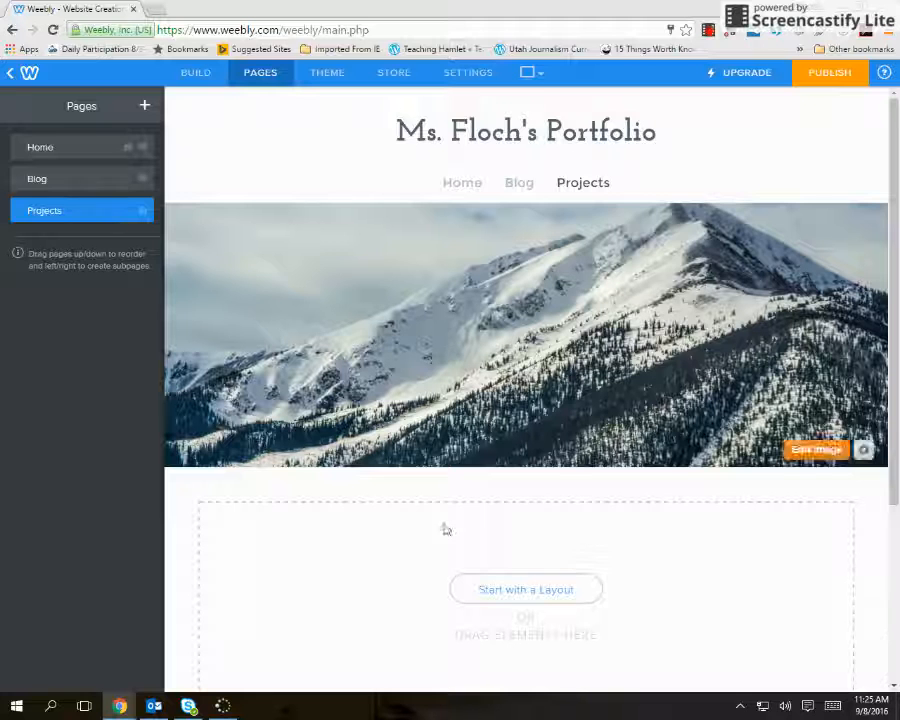
Open the Home page in the editor with the page-building elements available.
{"action": "scroll", "coordinate": [480, 488], "scroll_direction": "down", "scroll_amount": 2}
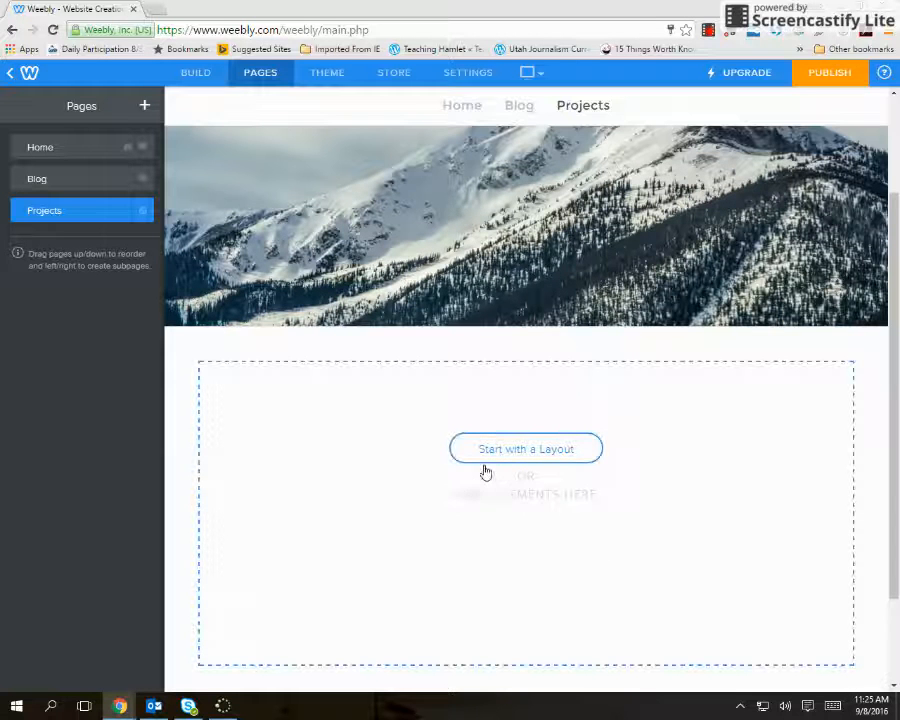
{"action": "scroll", "coordinate": [480, 468], "scroll_direction": "up", "scroll_amount": 2}
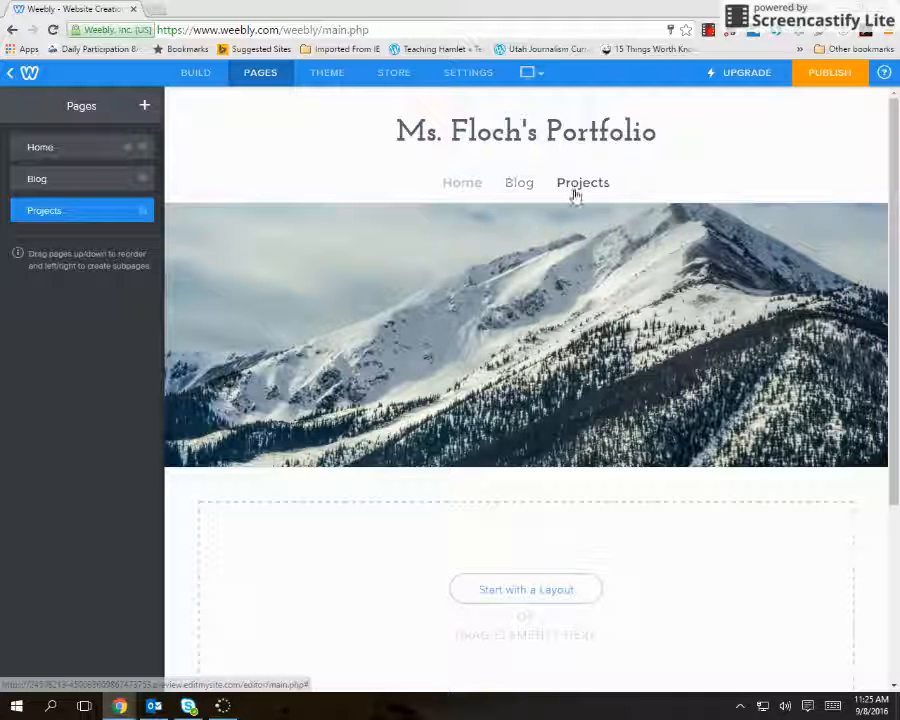
{"action": "left_click", "coordinate": [473, 190]}
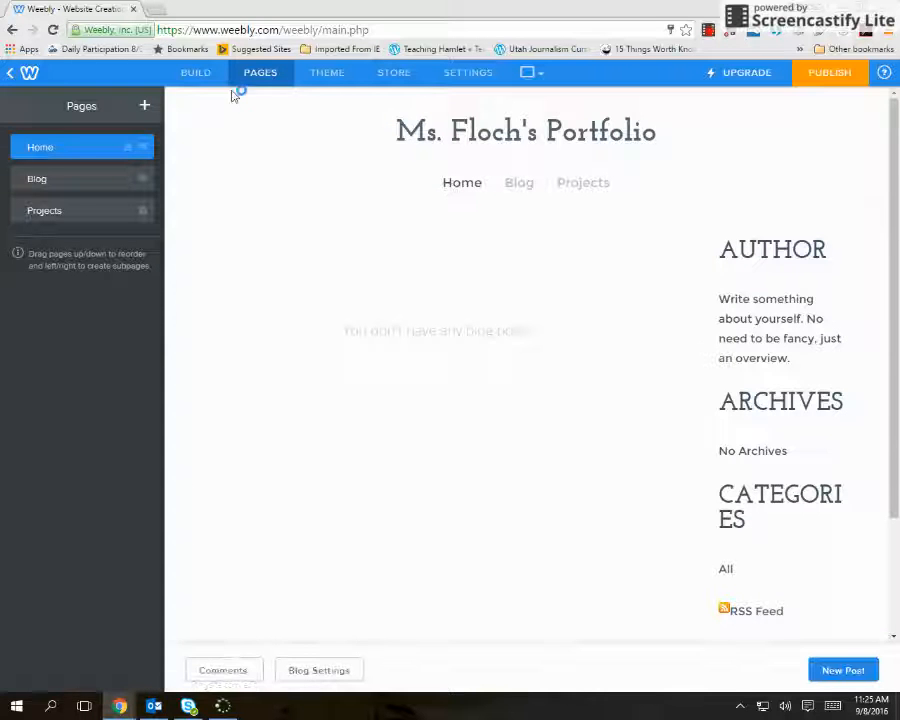
{"action": "left_click", "coordinate": [197, 74]}
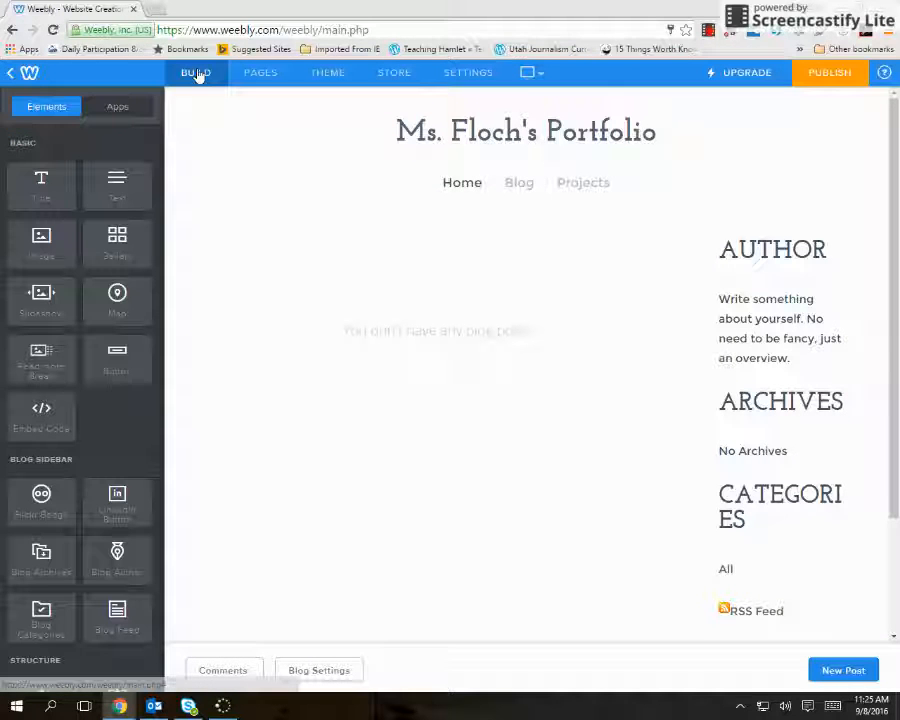
{"action": "left_click", "coordinate": [262, 74]}
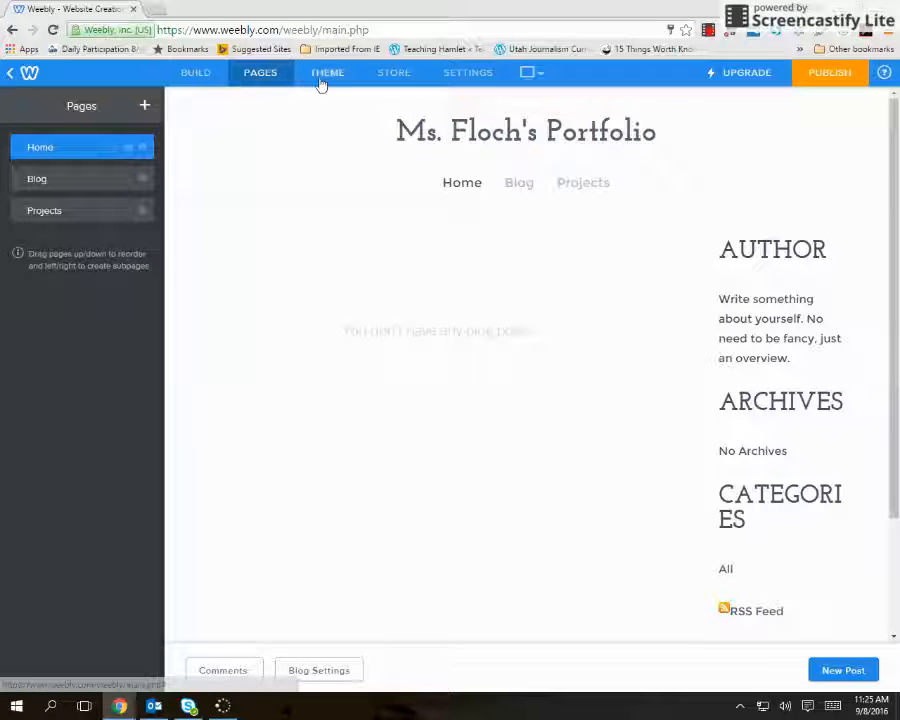
{"action": "left_click", "coordinate": [192, 79]}
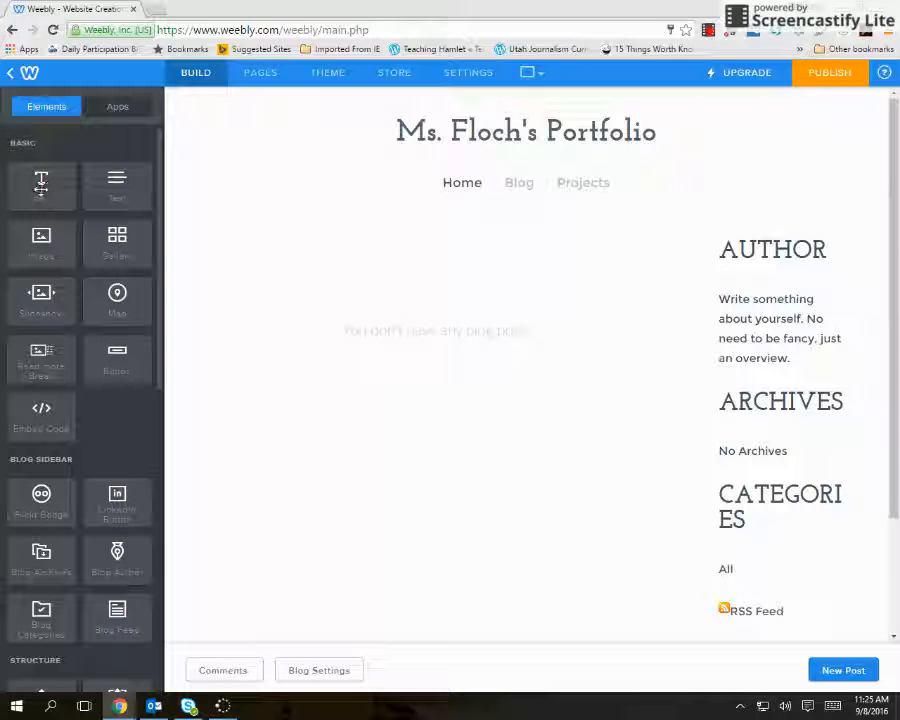
Try to place a Title element in the Home page's content area, and delete that element.
{"action": "left_click_drag", "start_coordinate": [37, 185], "coordinate": [296, 251]}
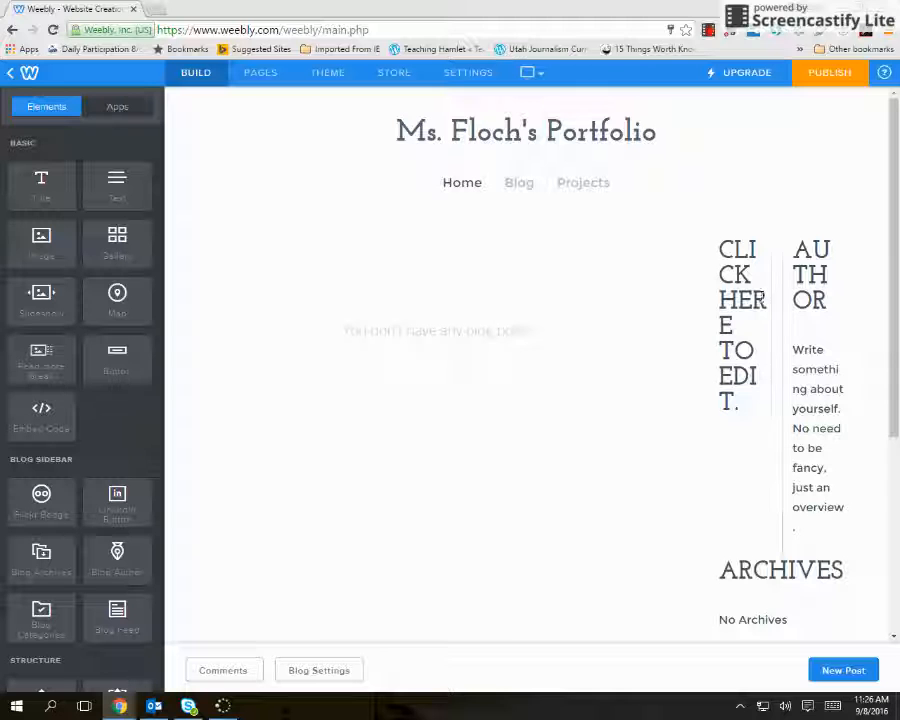
{"action": "mouse_move", "coordinate": [733, 268]}
{"action": "left_click", "coordinate": [771, 244]}
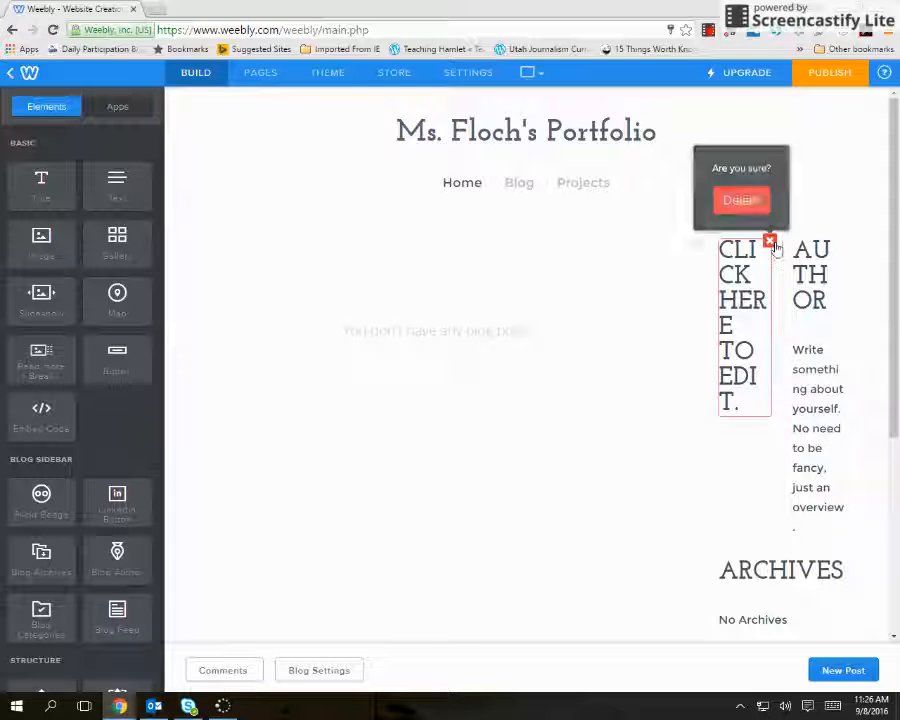
{"action": "left_click", "coordinate": [741, 200]}
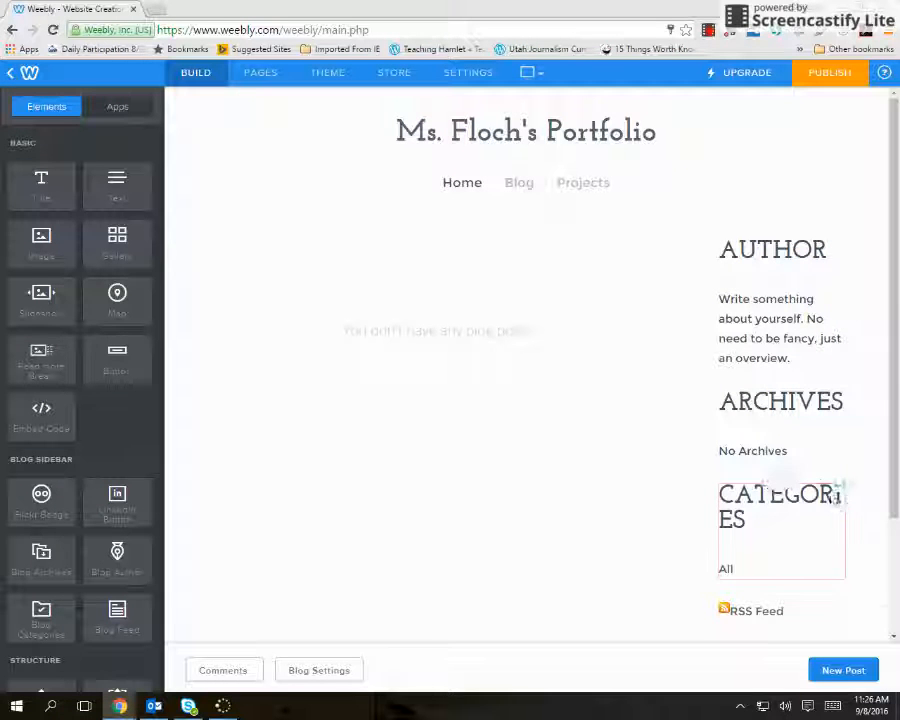
Delete the Categories and Archives blocks from the Home page's sidebar.
{"action": "left_click", "coordinate": [844, 487]}
{"action": "left_click", "coordinate": [814, 441]}
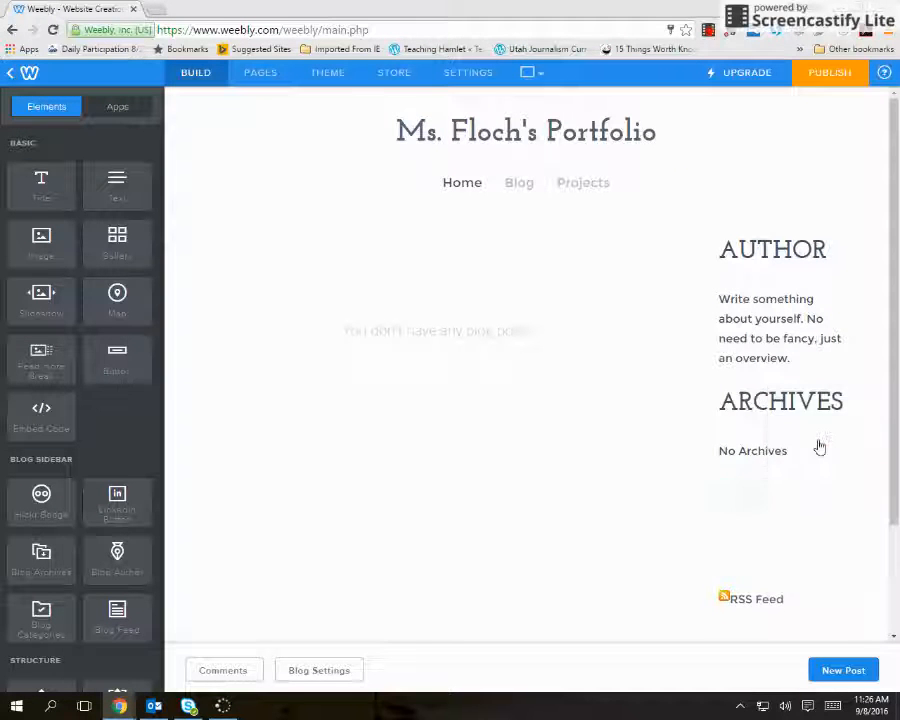
{"action": "left_click", "coordinate": [844, 393]}
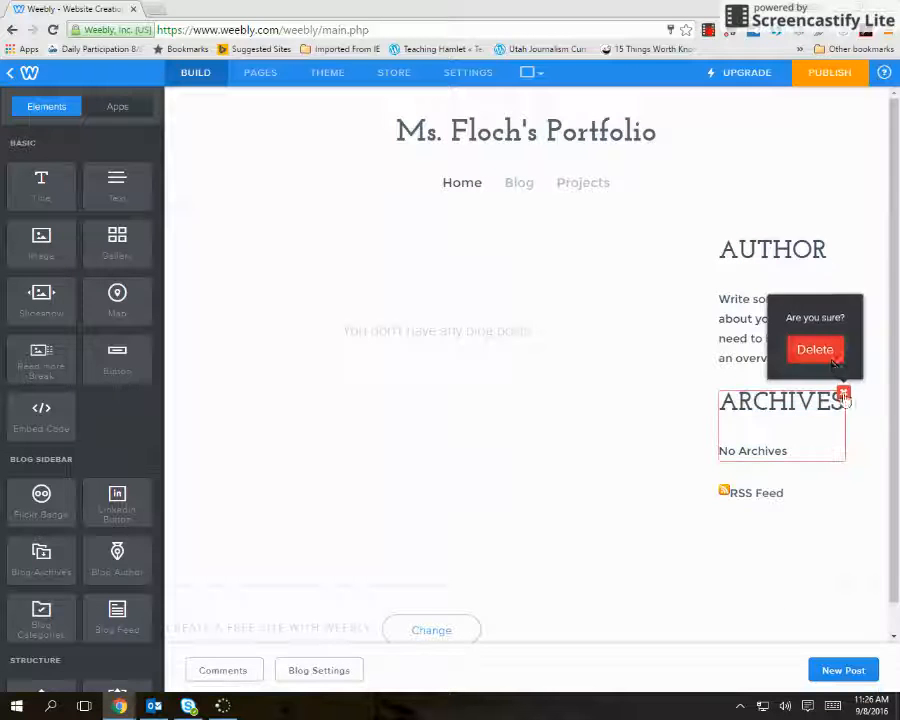
{"action": "left_click", "coordinate": [829, 359]}
Delete the Author and RSS Feed blocks from the sidebar, and try to place a Title element in the content area.
{"action": "left_click", "coordinate": [838, 243]}
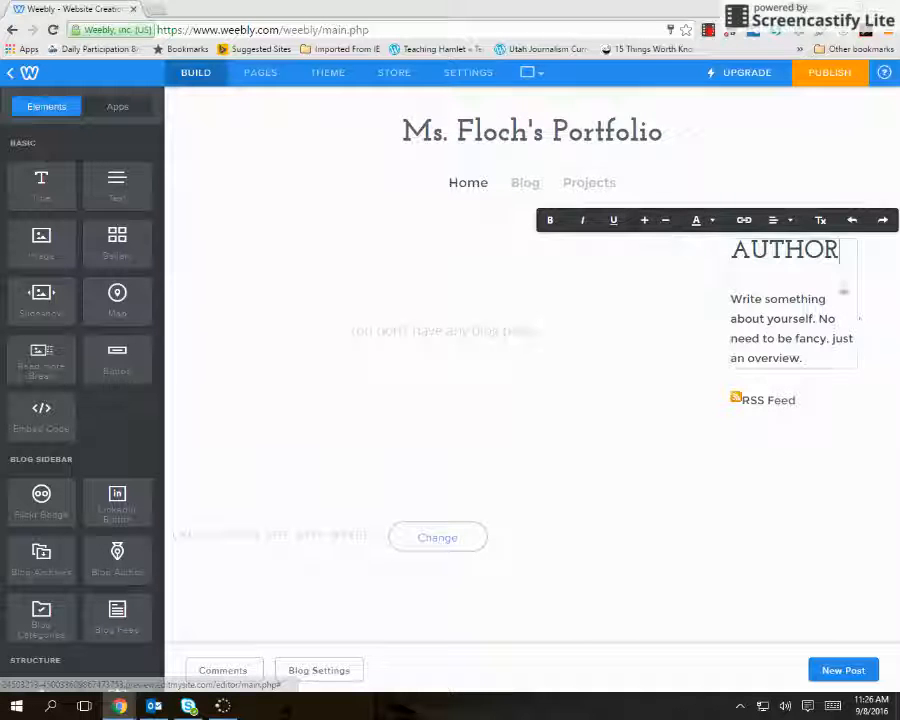
{"action": "left_click", "coordinate": [838, 457]}
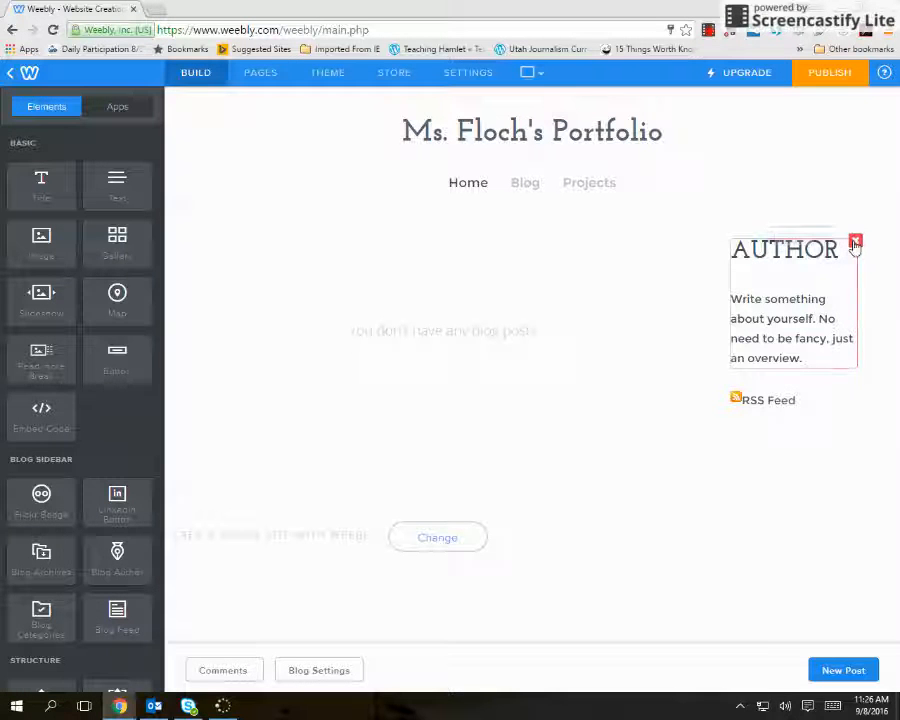
{"action": "left_click", "coordinate": [855, 241]}
{"action": "left_click", "coordinate": [815, 199]}
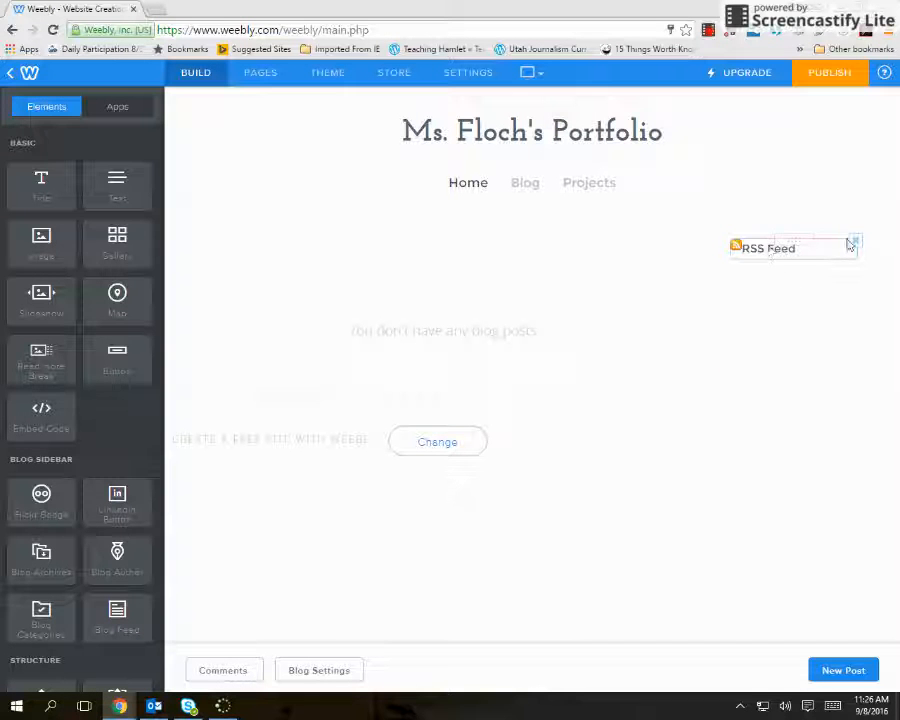
{"action": "left_click", "coordinate": [855, 241]}
{"action": "left_click", "coordinate": [815, 199]}
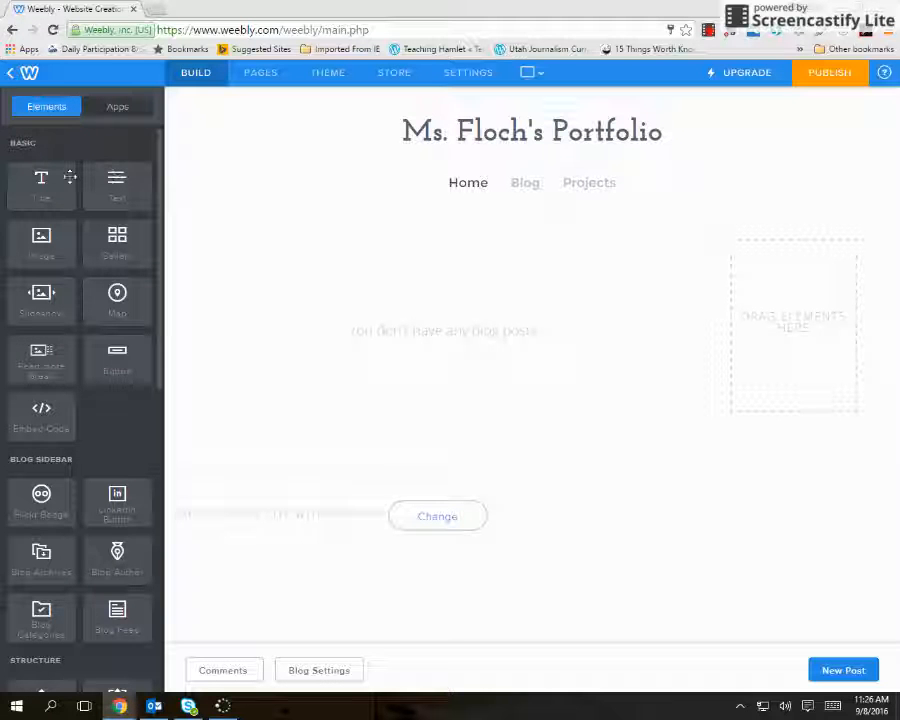
{"action": "left_click_drag", "start_coordinate": [27, 188], "coordinate": [394, 263]}
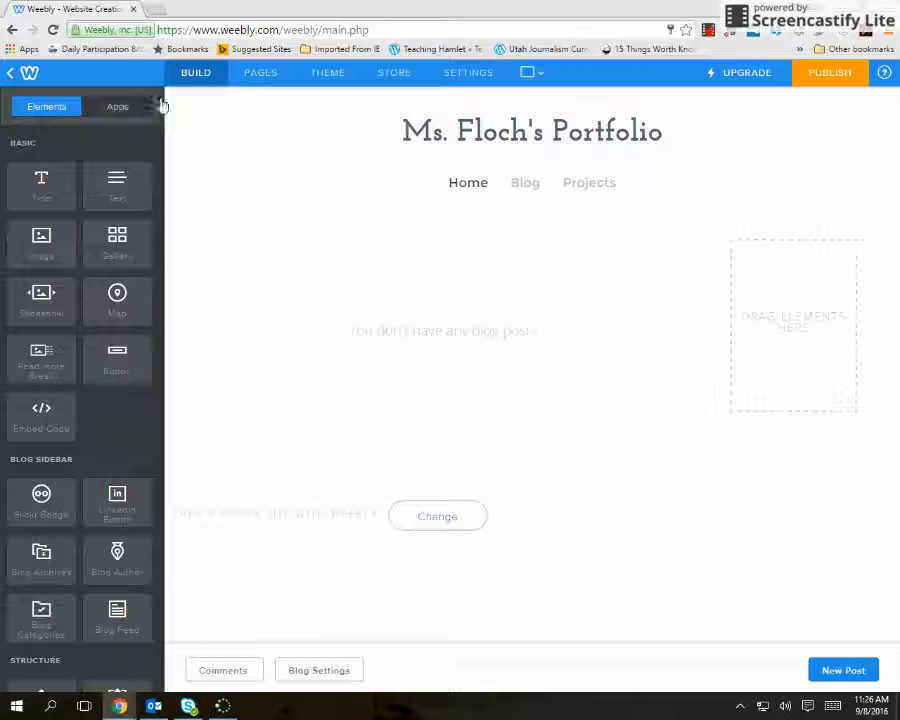
Delete the existing blog-style Home page from the site.
{"action": "left_click", "coordinate": [246, 76]}
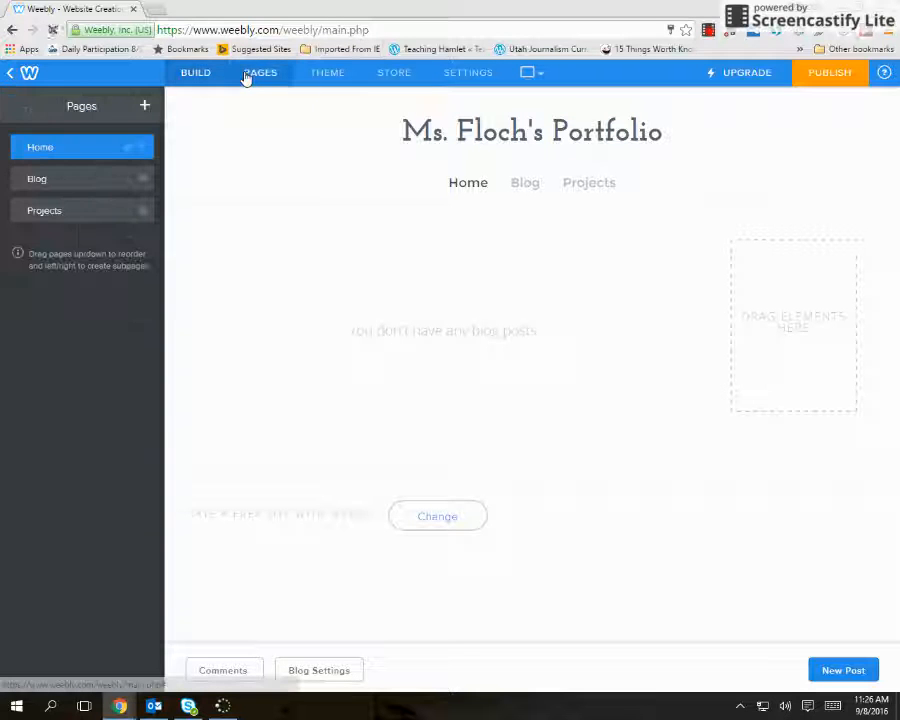
{"action": "left_click", "coordinate": [88, 150]}
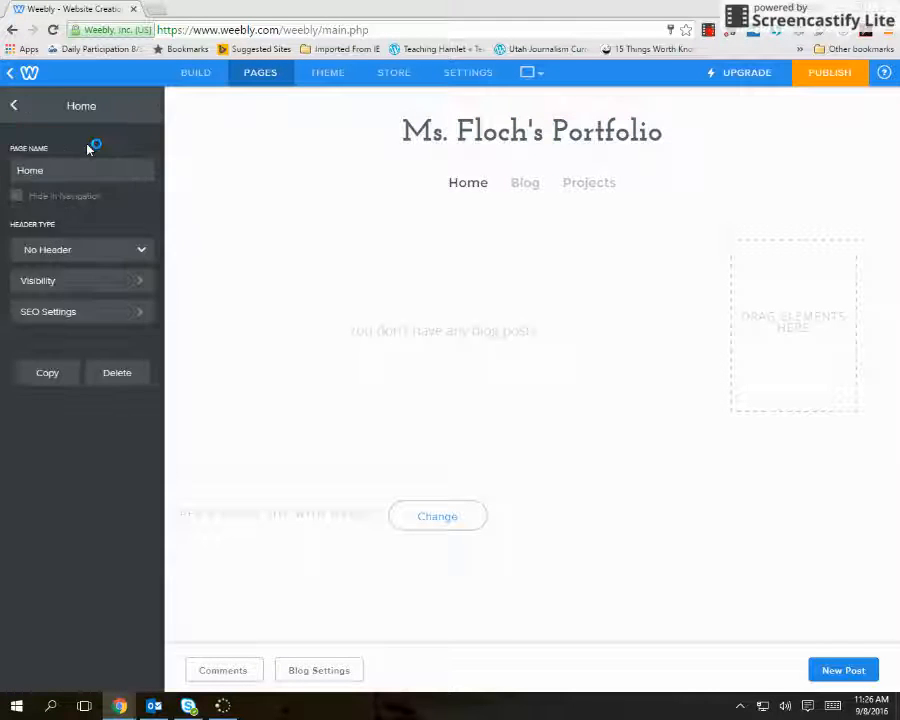
{"action": "left_click", "coordinate": [117, 375]}
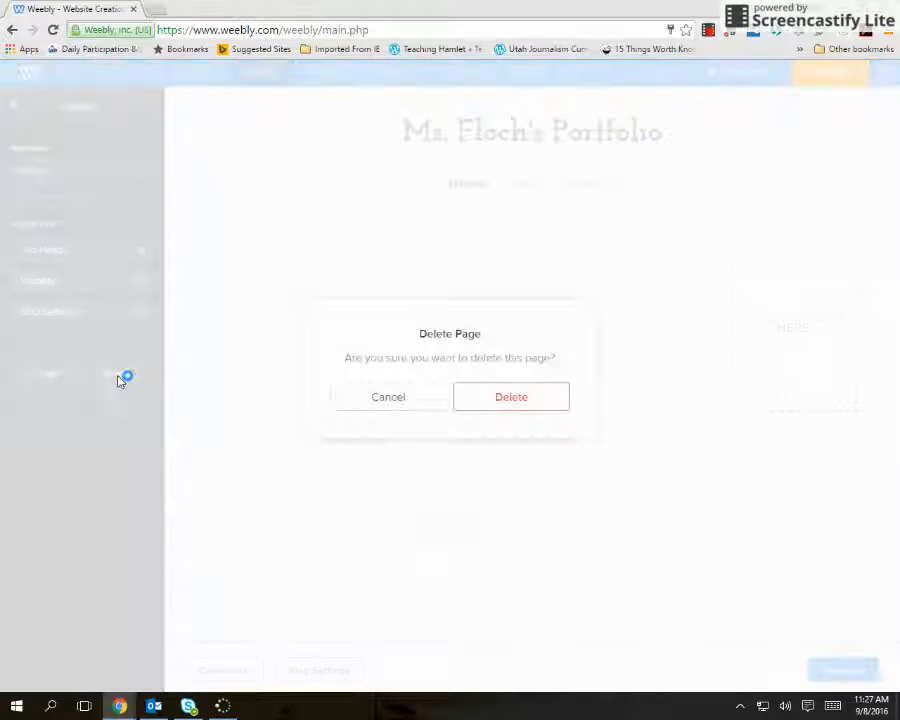
{"action": "left_click", "coordinate": [510, 397]}
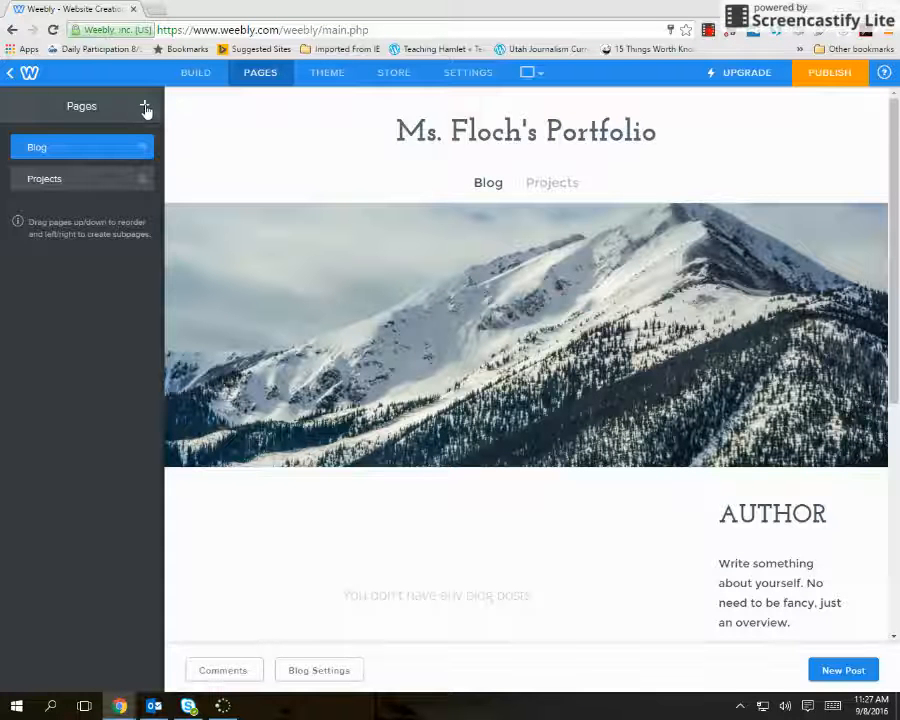
Add a standard page named Home, save it, and move it above Blog in the page order.
{"action": "left_click", "coordinate": [145, 106]}
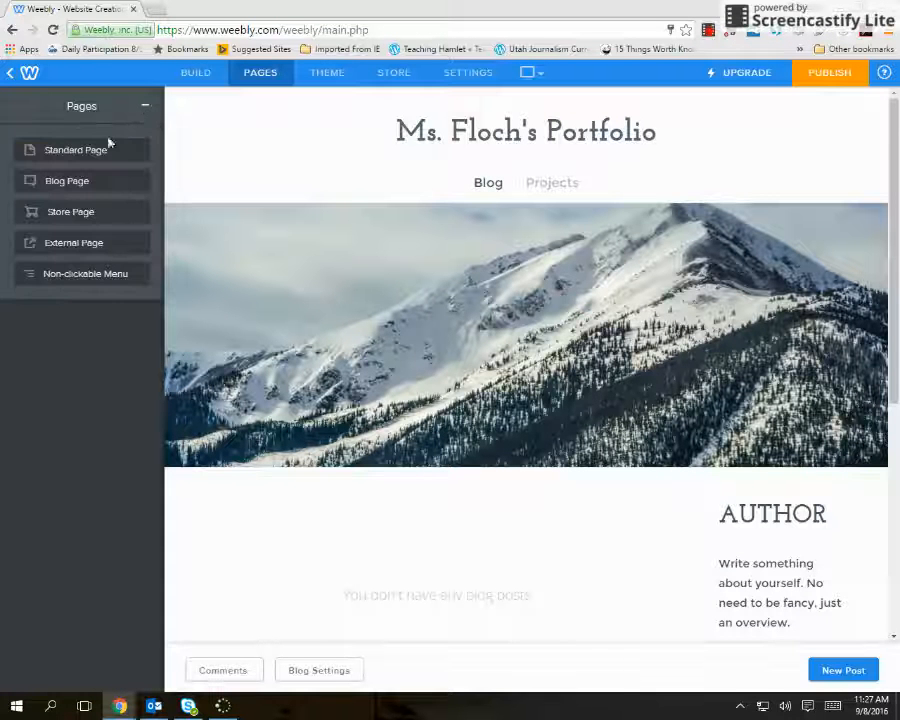
{"action": "left_click", "coordinate": [75, 151]}
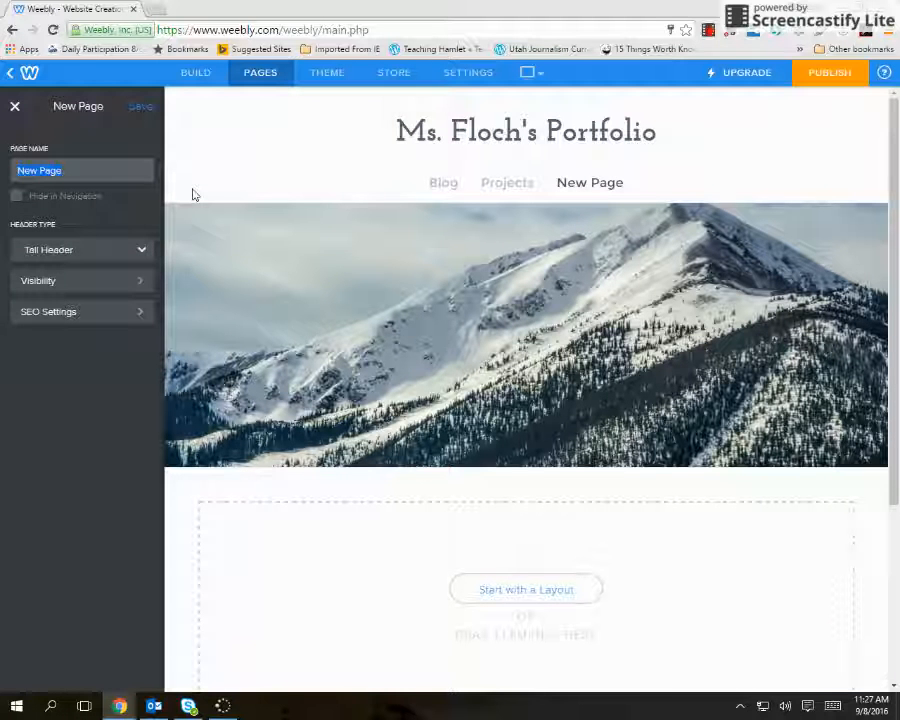
{"action": "type", "text": "Home"}
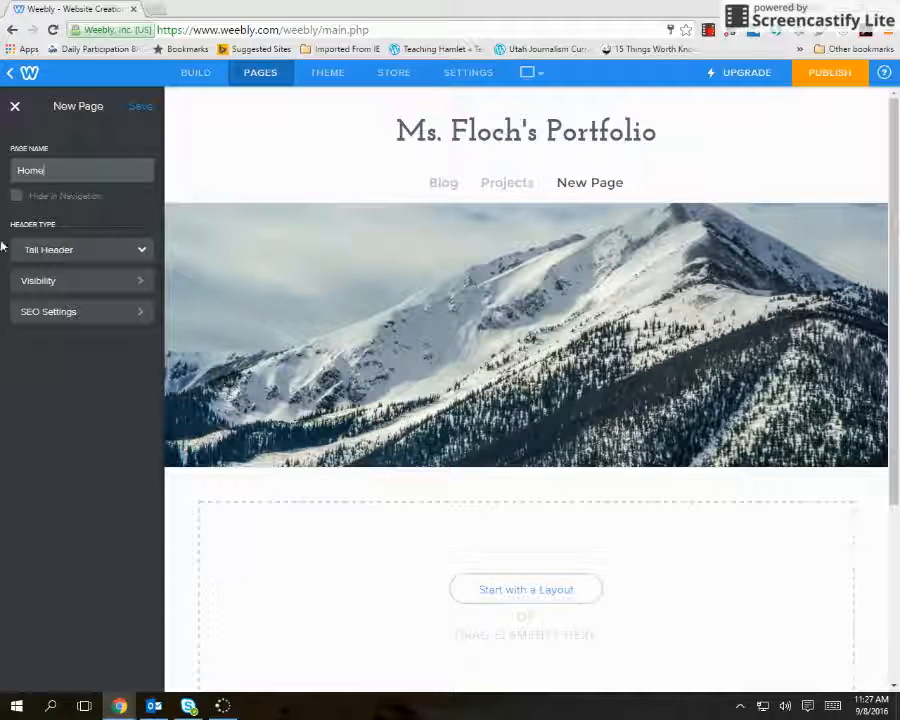
{"action": "left_click", "coordinate": [137, 108]}
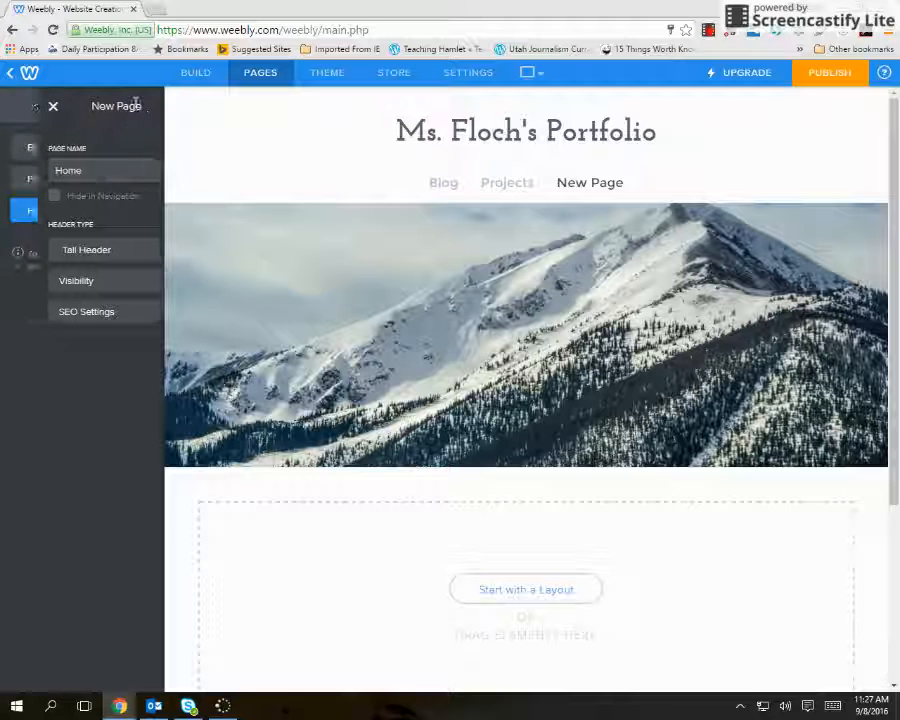
{"action": "left_click_drag", "start_coordinate": [50, 217], "coordinate": [36, 176]}
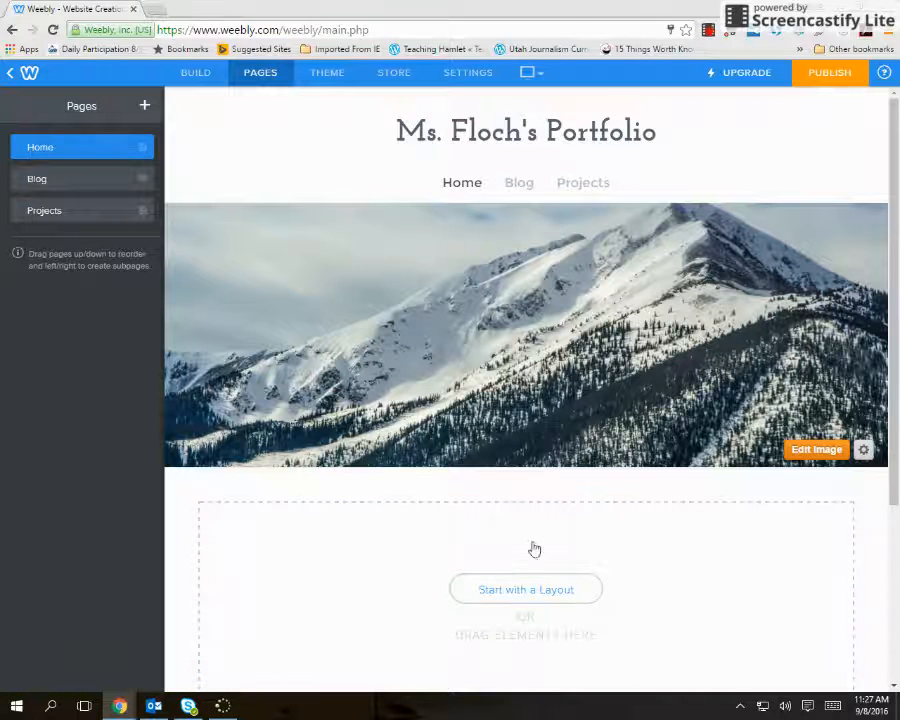
Open the Home page's header image for editing, save it, and bring up the page-building elements.
{"action": "left_click", "coordinate": [814, 450]}
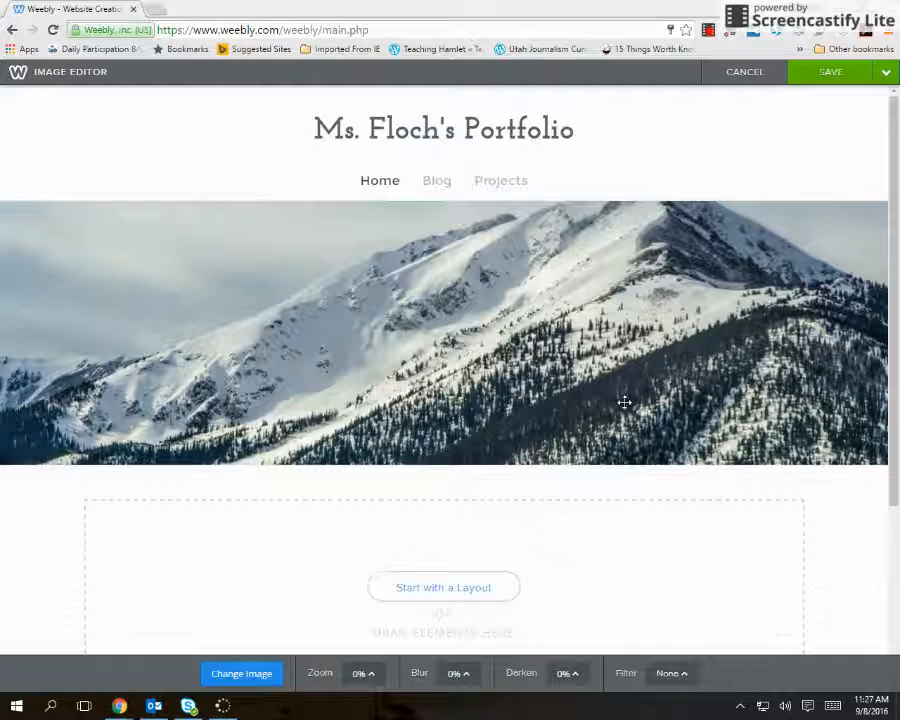
{"action": "scroll", "coordinate": [612, 420], "scroll_direction": "down", "scroll_amount": 3}
{"action": "scroll", "coordinate": [608, 440], "scroll_direction": "up", "scroll_amount": 3}
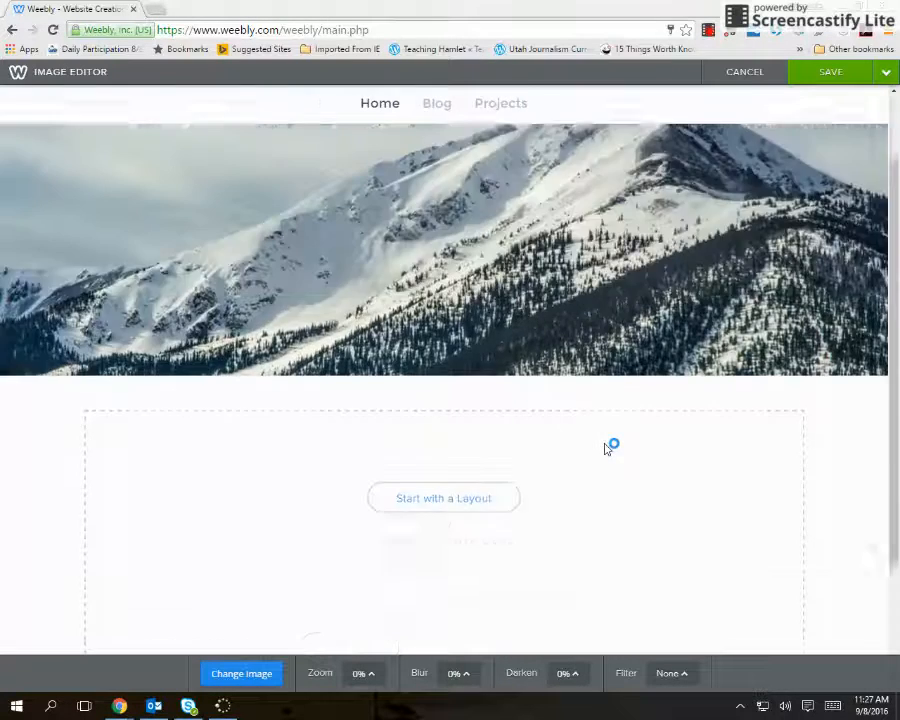
{"action": "scroll", "coordinate": [600, 440], "scroll_direction": "down", "scroll_amount": 2}
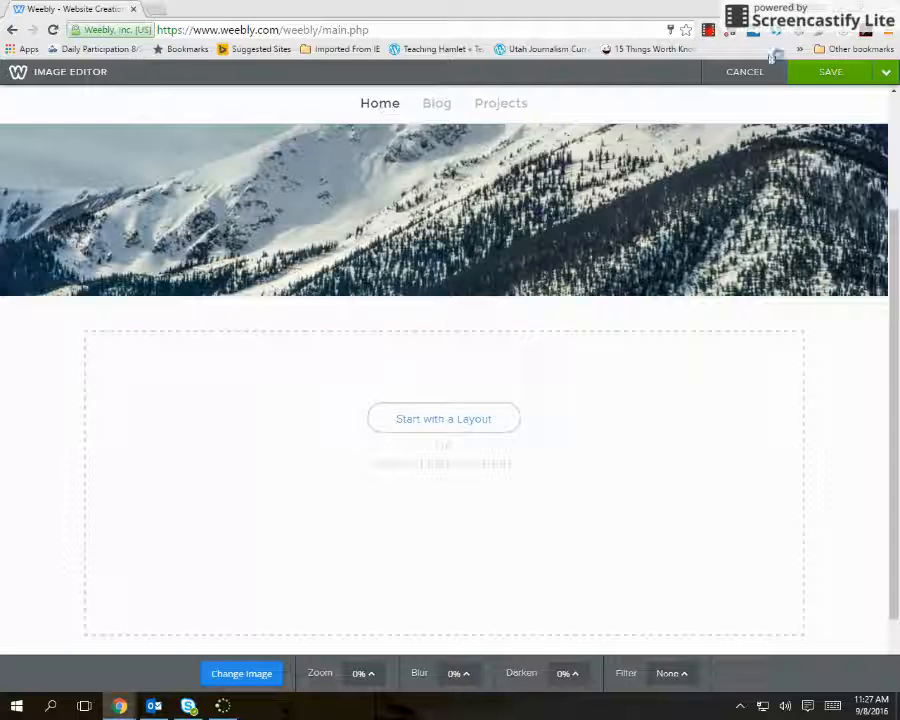
{"action": "left_click", "coordinate": [831, 73]}
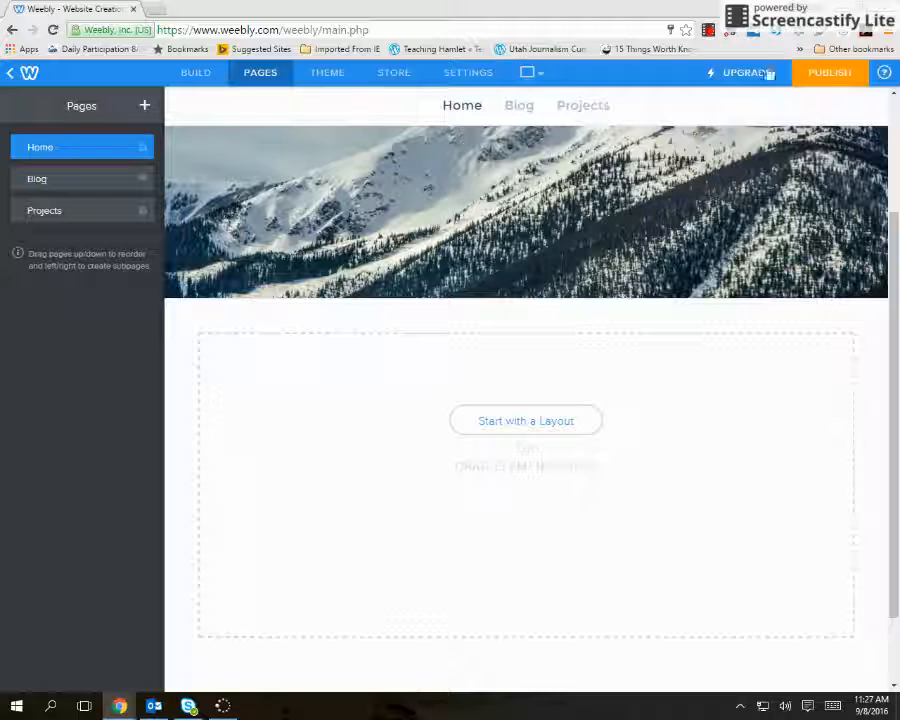
{"action": "left_click", "coordinate": [193, 75]}
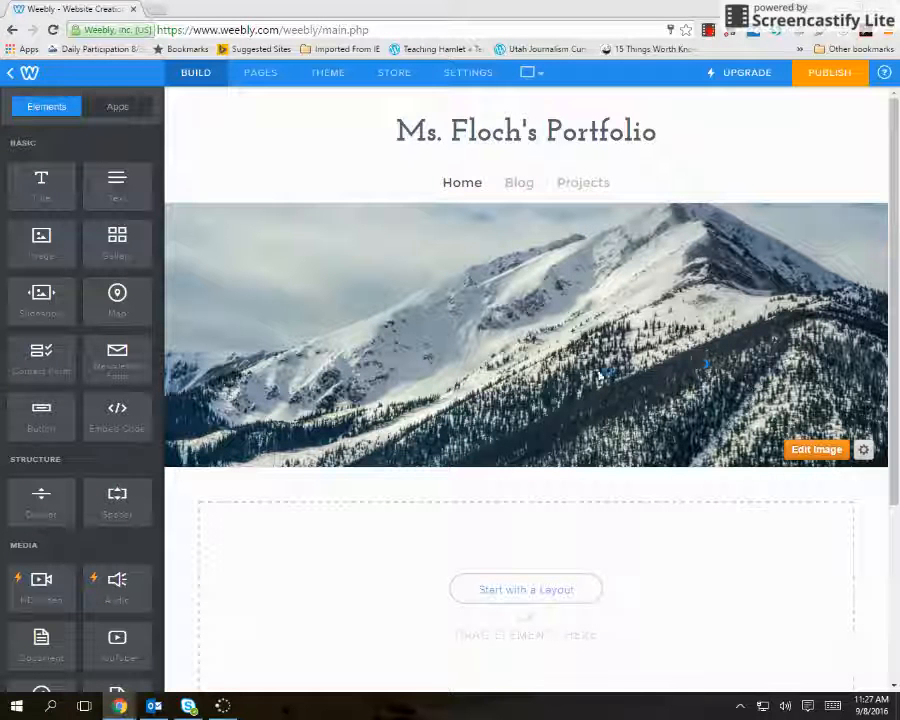
{"action": "scroll", "coordinate": [550, 360], "scroll_direction": "down", "scroll_amount": 1}
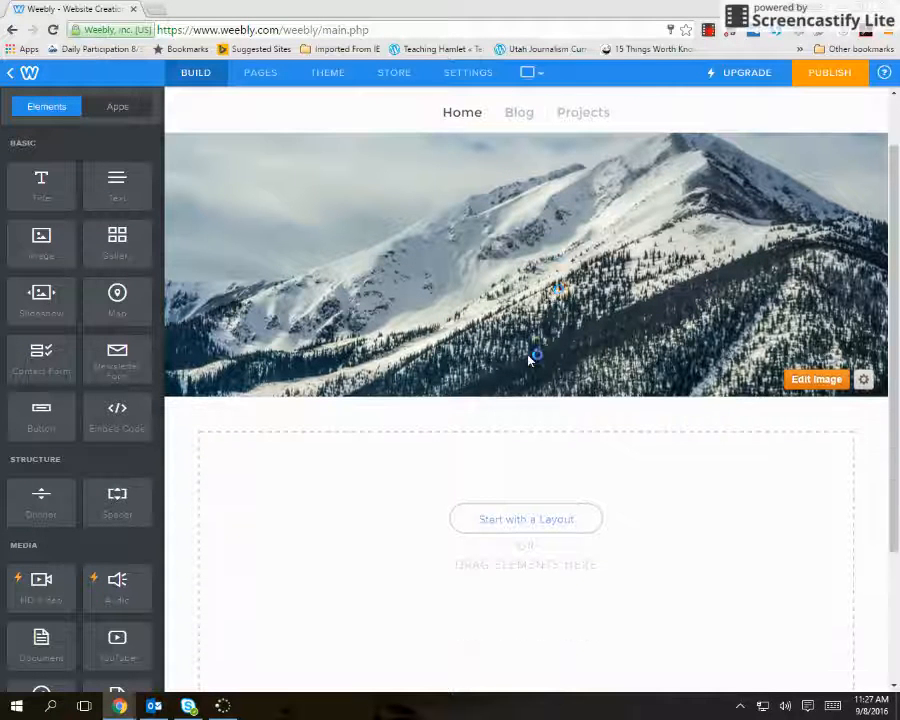
{"action": "scroll", "coordinate": [560, 553], "scroll_direction": "up", "scroll_amount": 1}
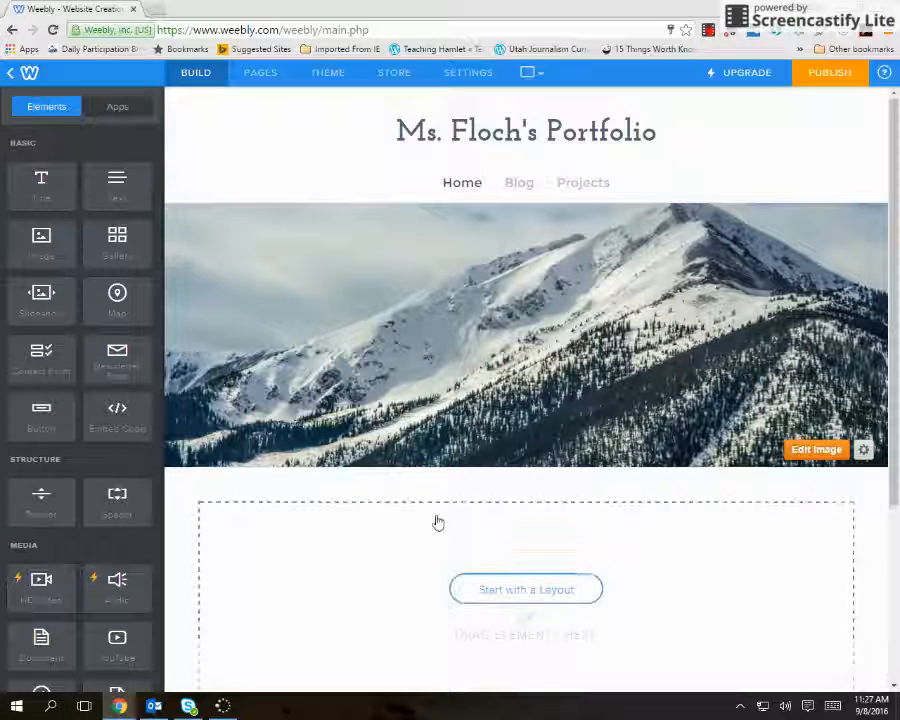
{"action": "scroll", "coordinate": [432, 510], "scroll_direction": "down", "scroll_amount": 1}
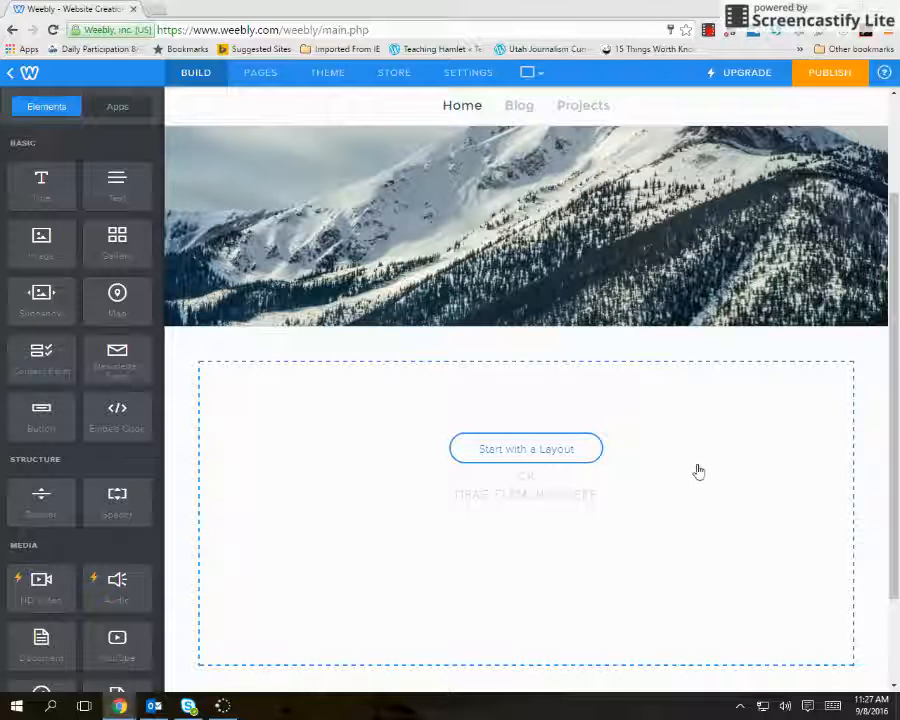
{"action": "left_click", "coordinate": [568, 457]}
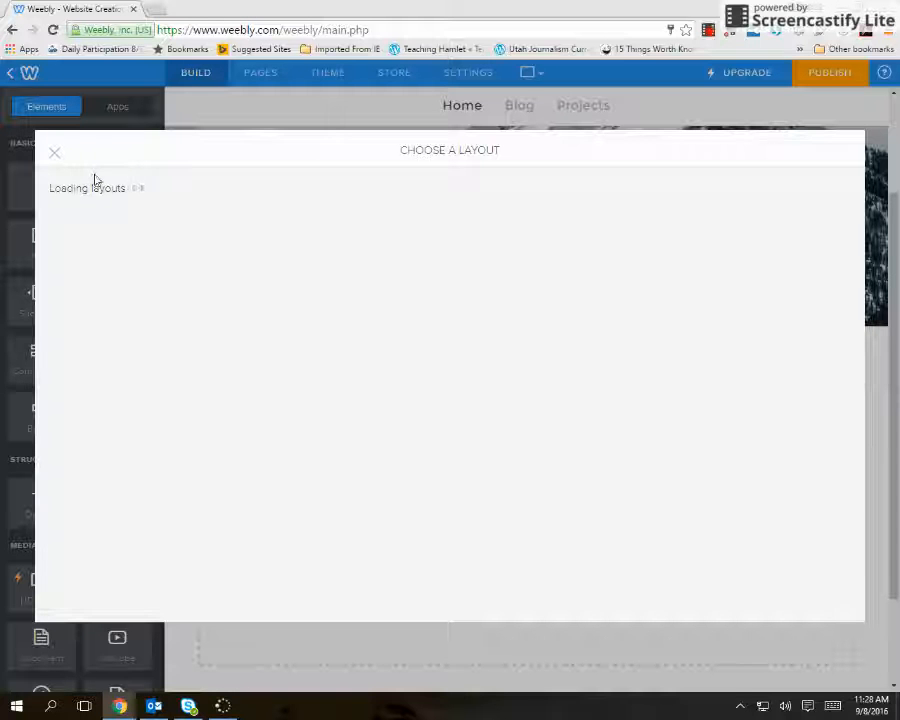
{"action": "left_click", "coordinate": [54, 153]}
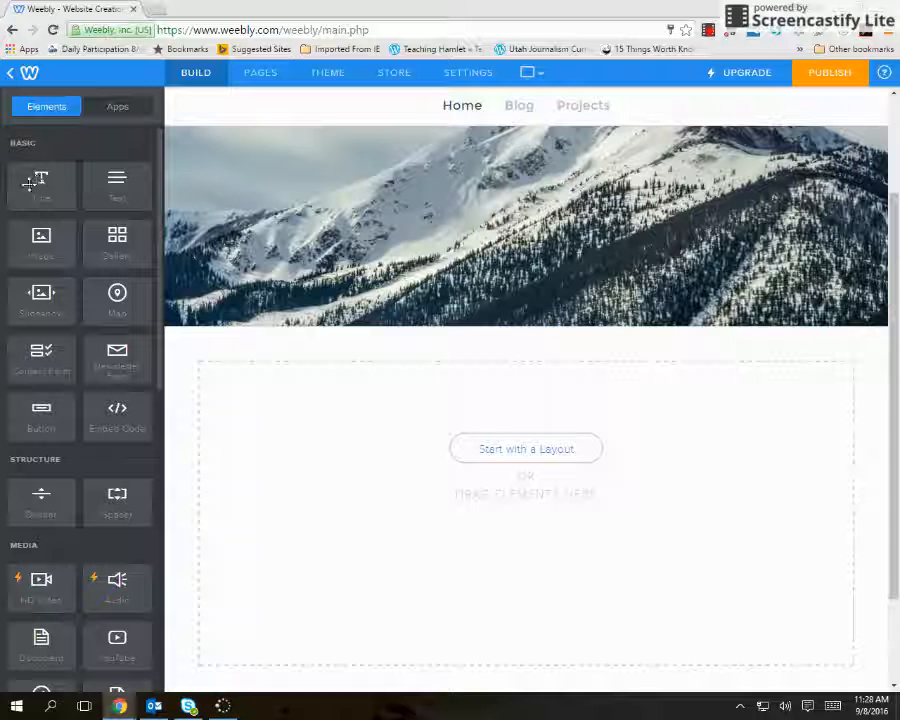
Add a Title element to the Home page's content area and set its text to ABOUT ME.
{"action": "left_click_drag", "start_coordinate": [30, 182], "coordinate": [303, 408]}
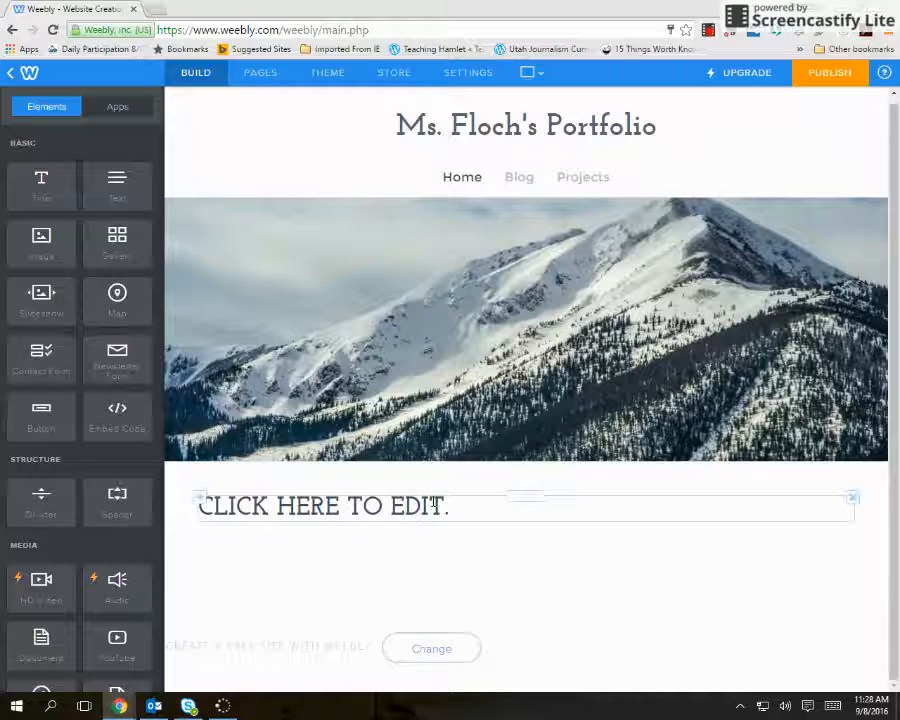
{"action": "left_click", "coordinate": [433, 505]}
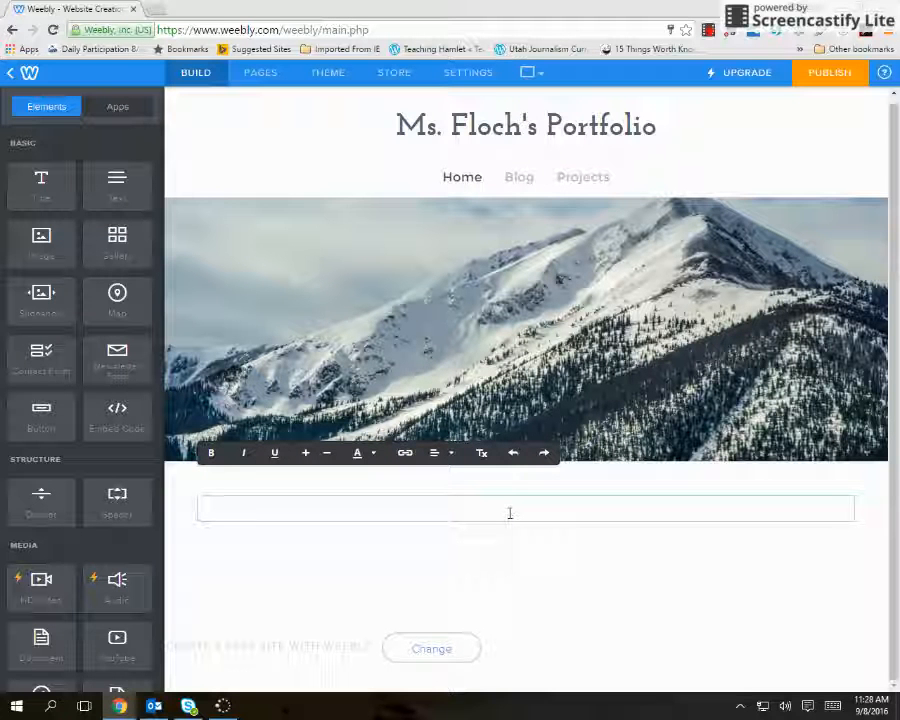
{"action": "type", "text": "ABOUT"}
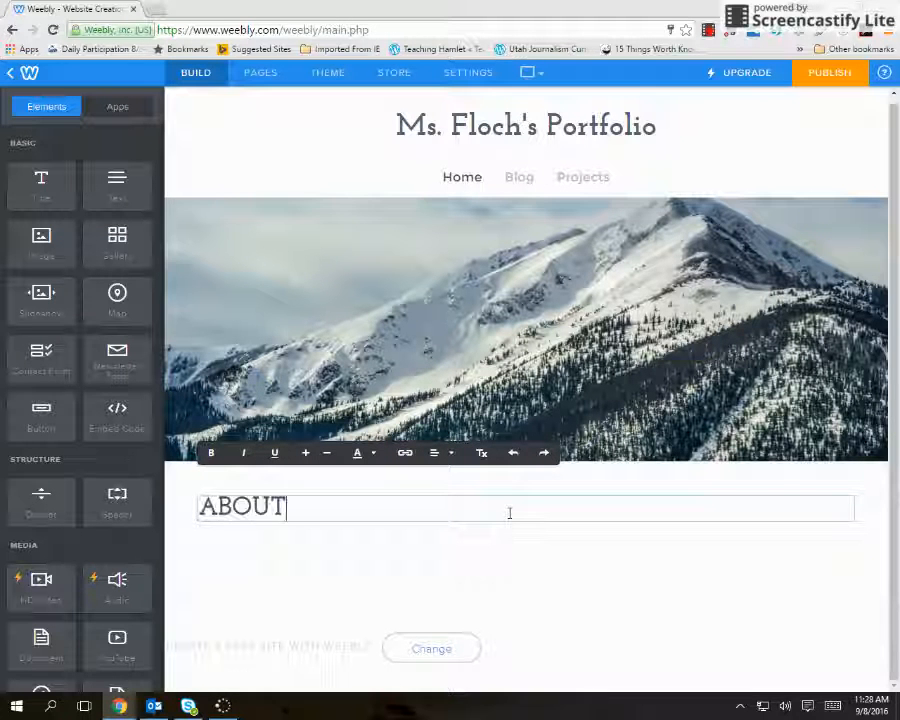
{"action": "key", "text": "BackSpace"}
{"action": "type", "text": "ME"}
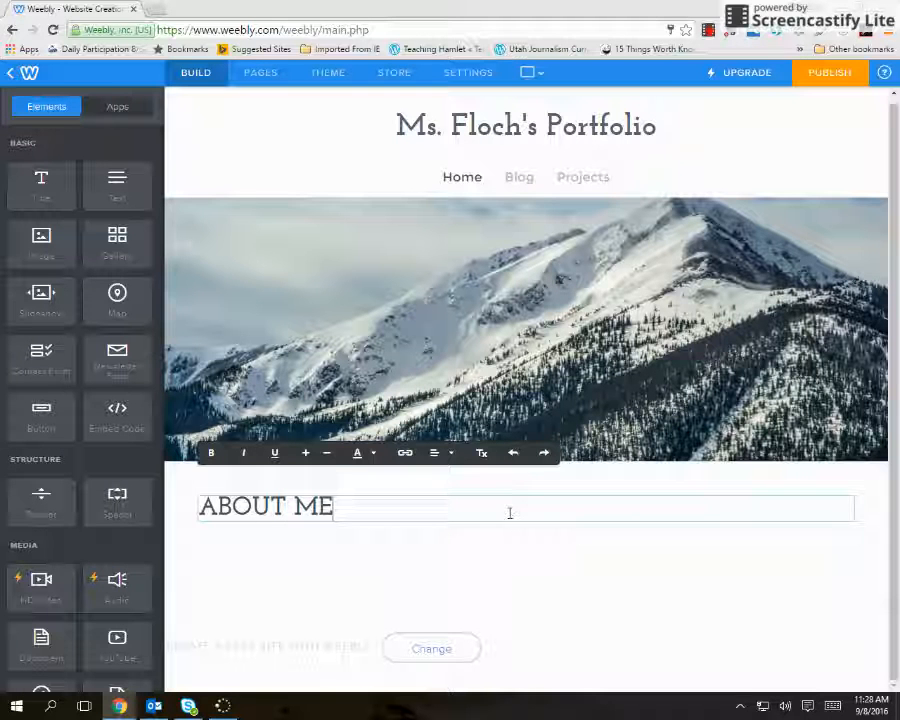
Add a Text element below the ABOUT ME title and set its text to [My Name Introduction].
{"action": "left_click_drag", "start_coordinate": [120, 186], "coordinate": [278, 563]}
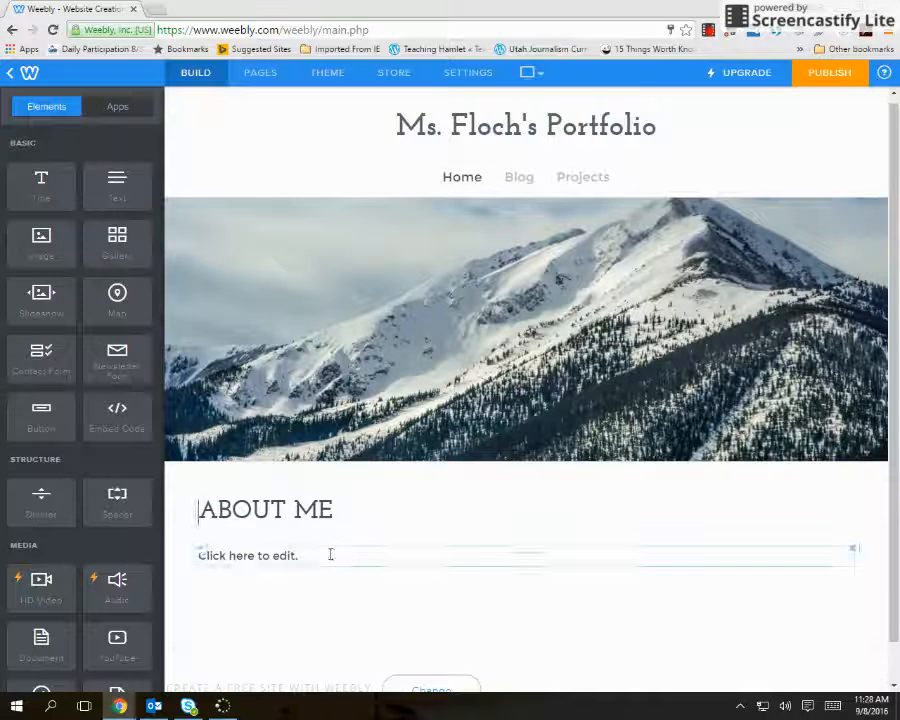
{"action": "left_click", "coordinate": [350, 550]}
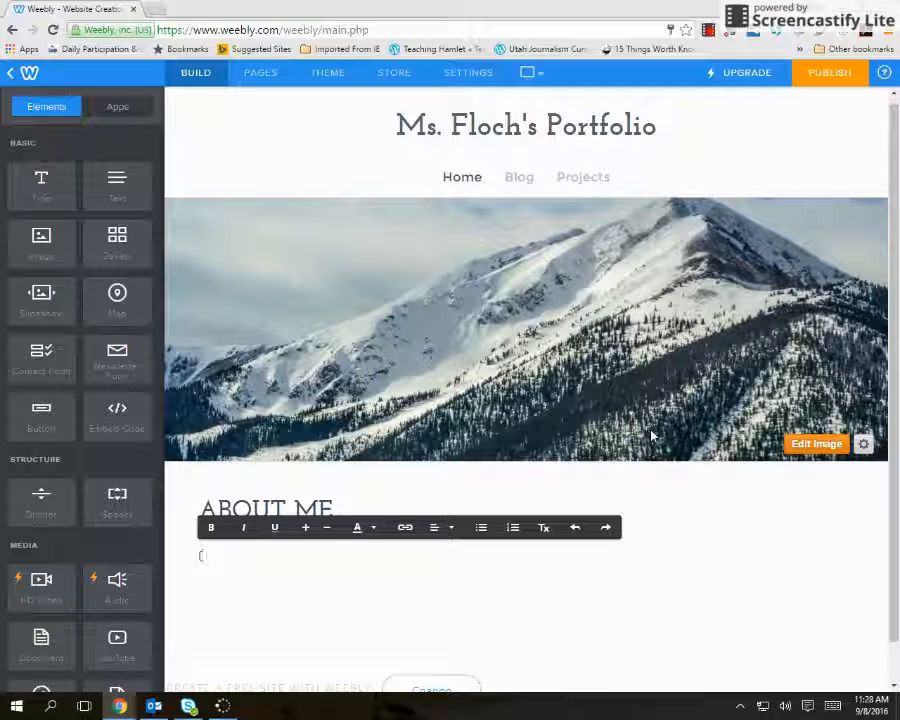
{"action": "type", "text": "[My Name "}
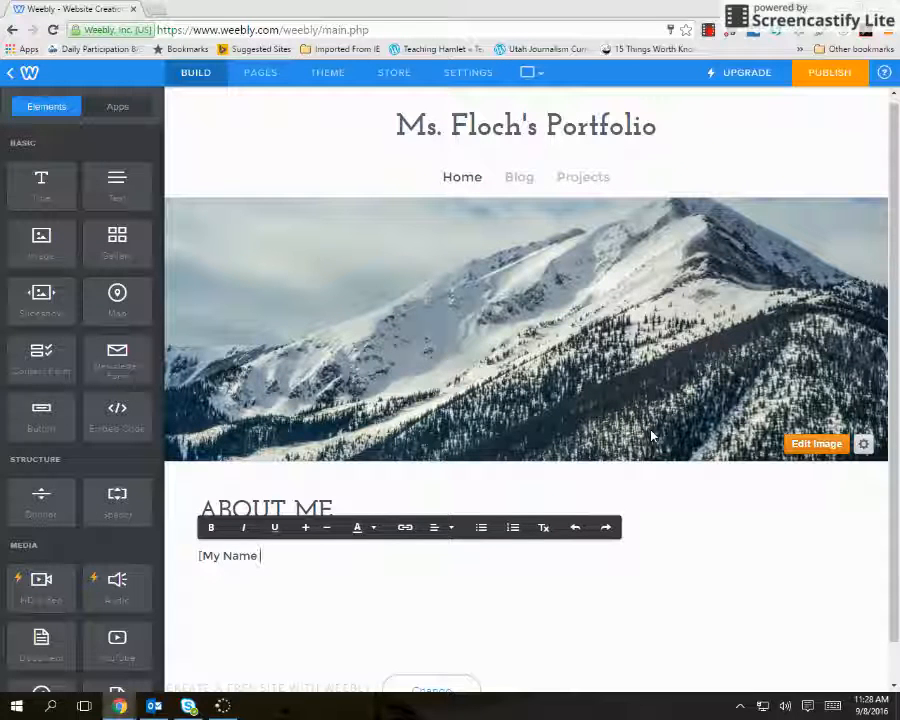
{"action": "type", "text": "(ntroduc"}
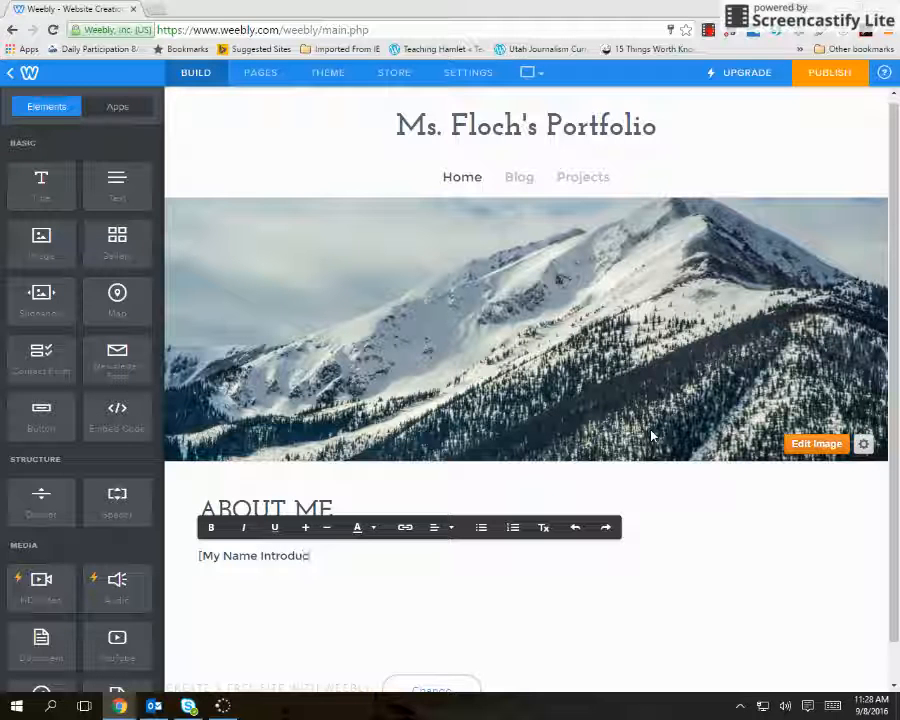
{"action": "type", "text": "tion and"}
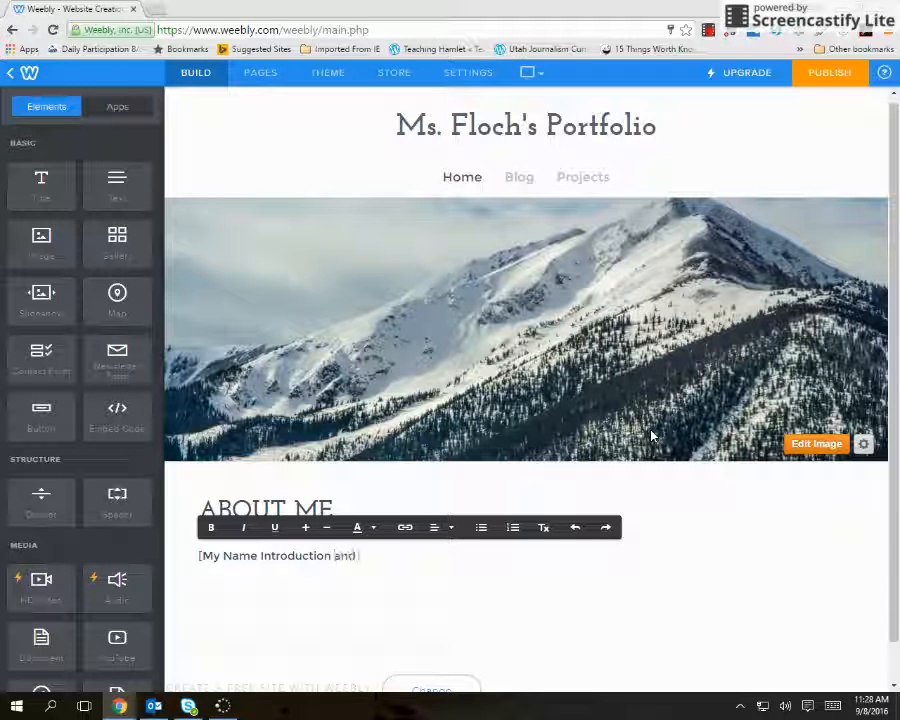
{"action": "type", "text": " 3"}
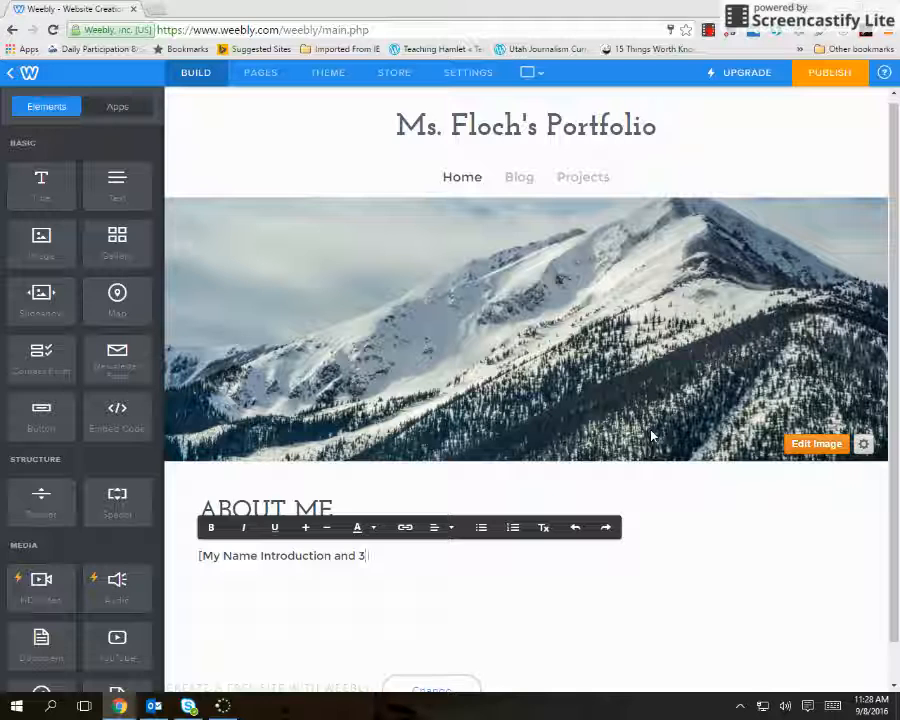
{"action": "key", "text": "BackSpace"}
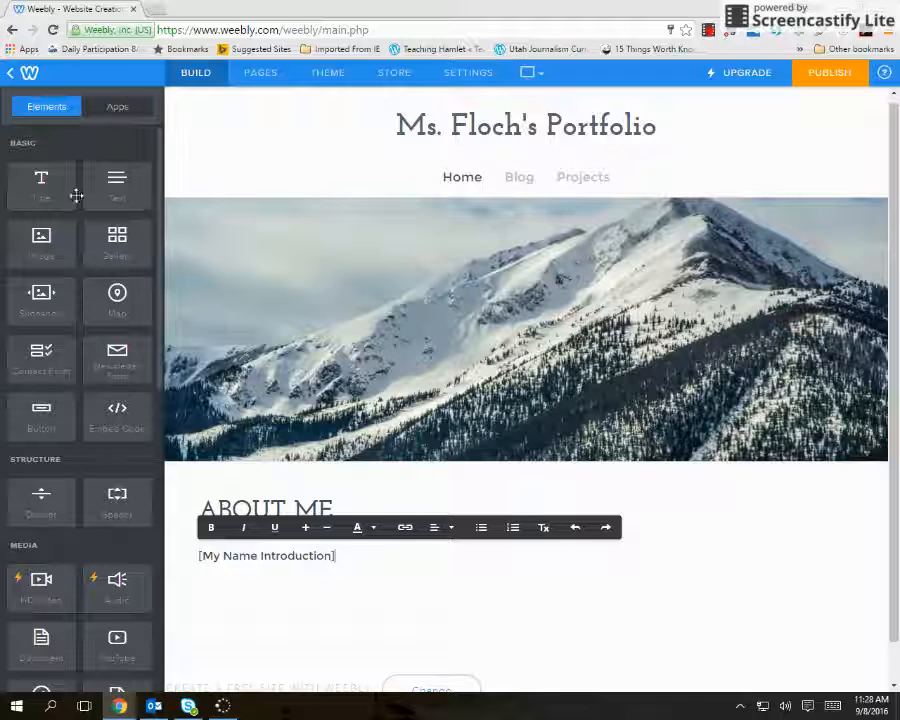
Add a Title element below the introduction text reading WHO DOES SOCIETY TELL YOU TO BE?
{"action": "left_click_drag", "start_coordinate": [76, 194], "coordinate": [277, 611]}
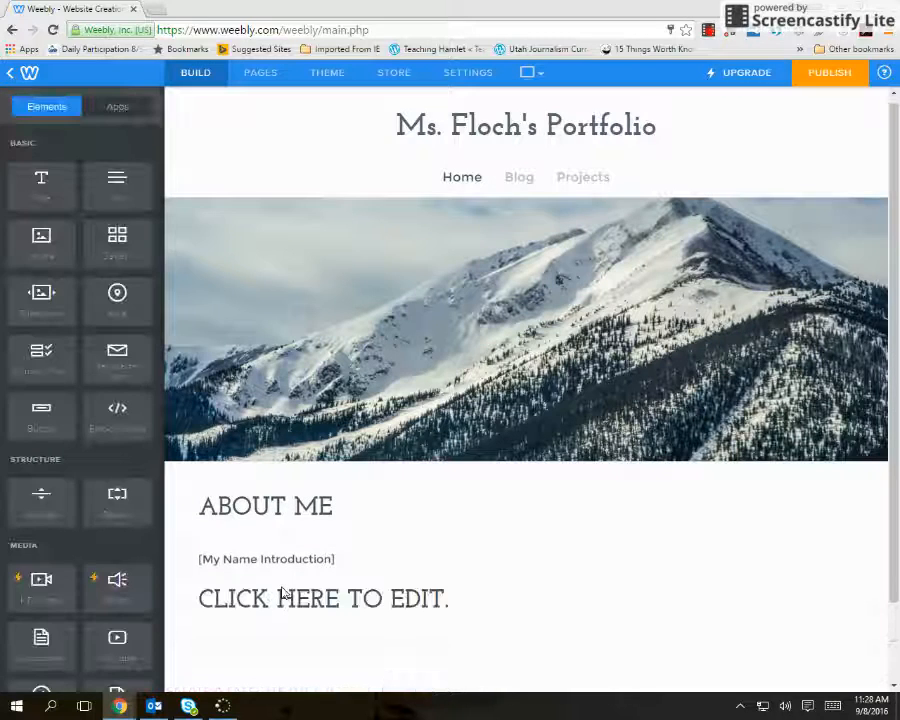
{"action": "left_click", "coordinate": [371, 602]}
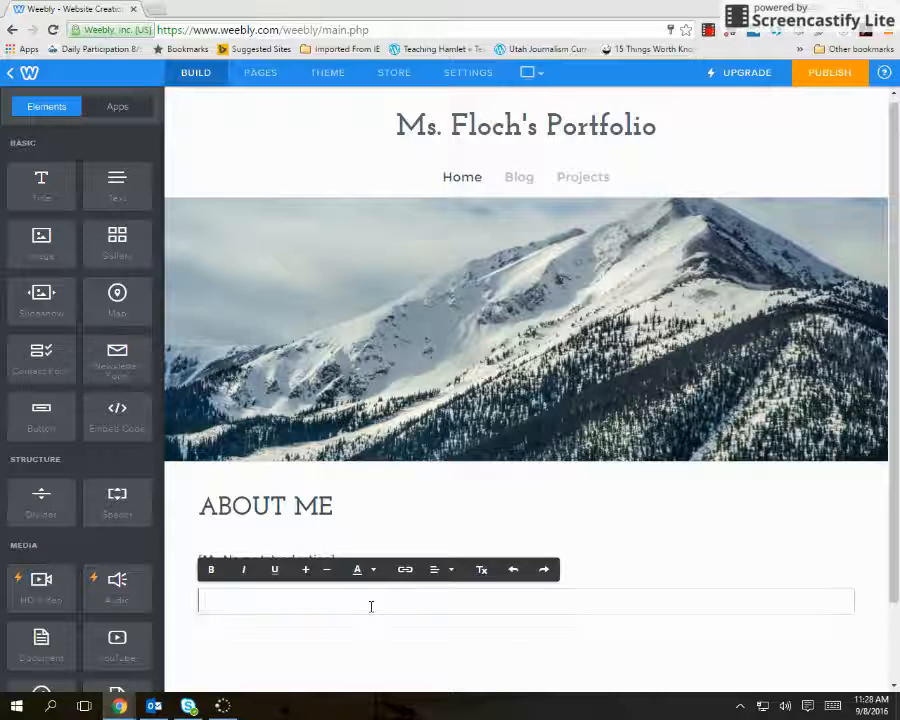
{"action": "type", "text": "WHO D"}
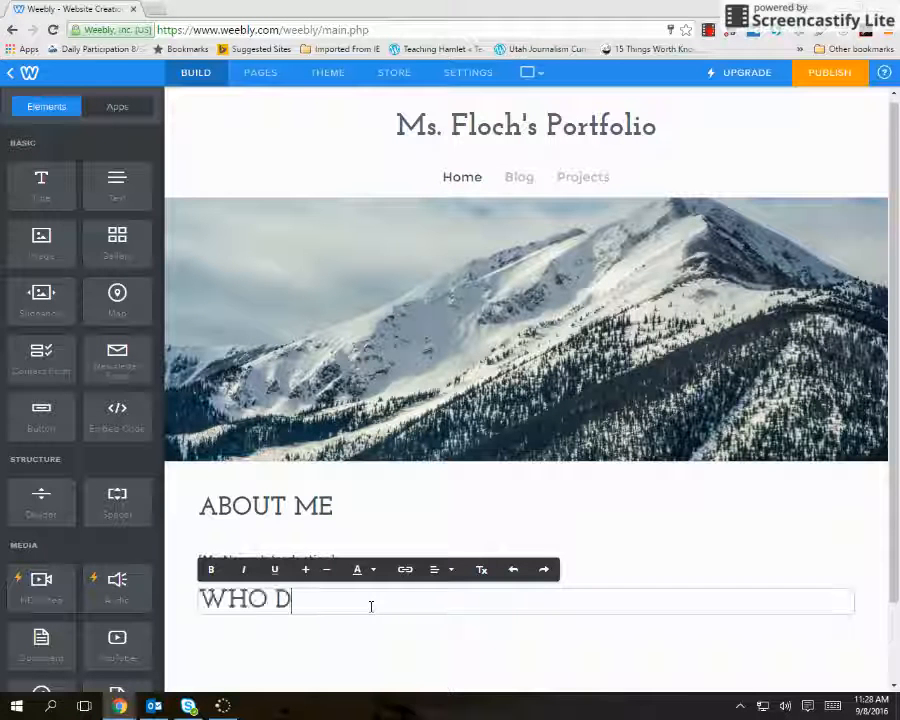
{"action": "type", "text": "OES SOCIE"}
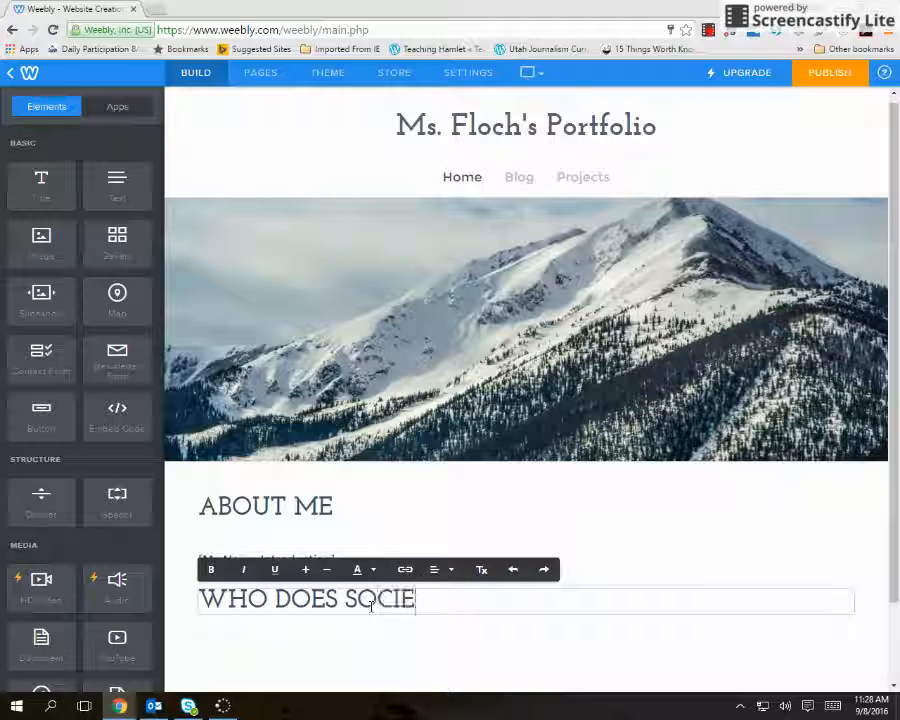
{"action": "type", "text": "TY TELL ME"}
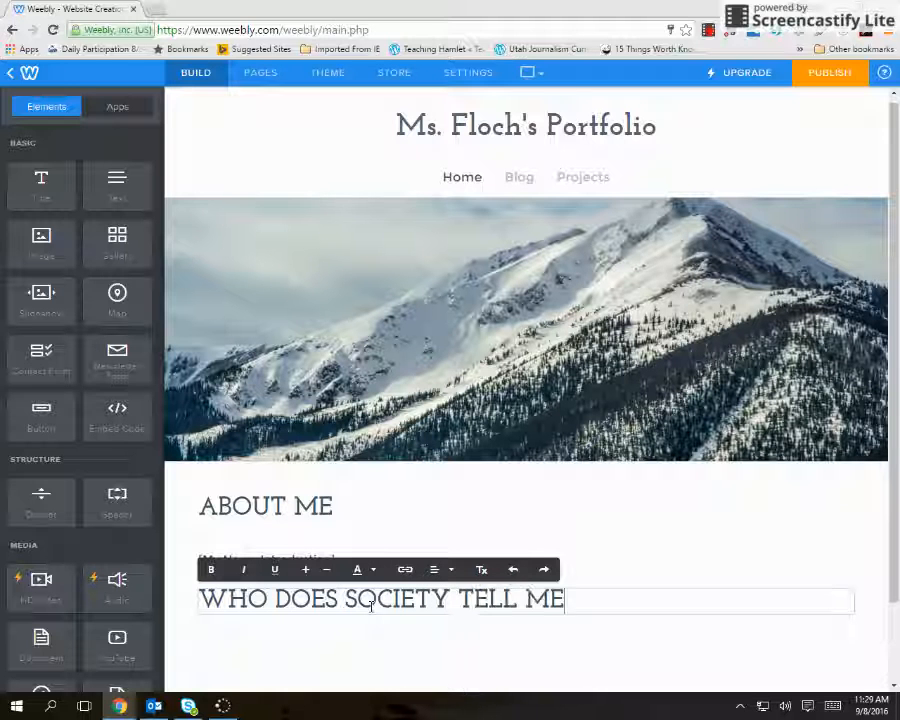
{"action": "key", "text": "BackSpace"}
{"action": "key", "text": "BackSpace"}
{"action": "type", "text": "YOU TO BE?"}
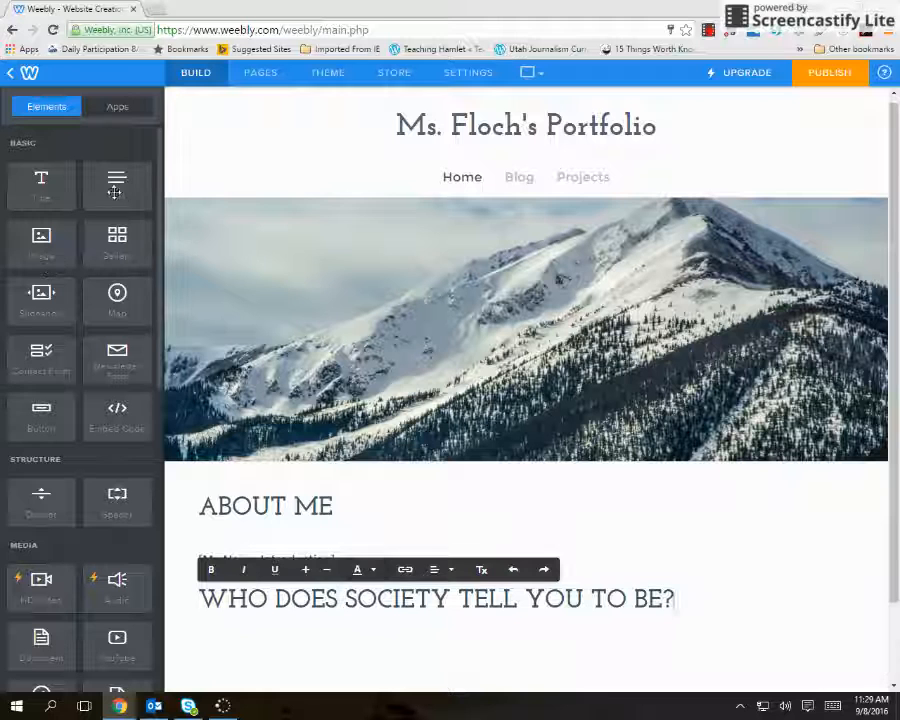
Add a Text element below the society question title and set its text to [Response here].
{"action": "left_click_drag", "start_coordinate": [115, 180], "coordinate": [251, 629]}
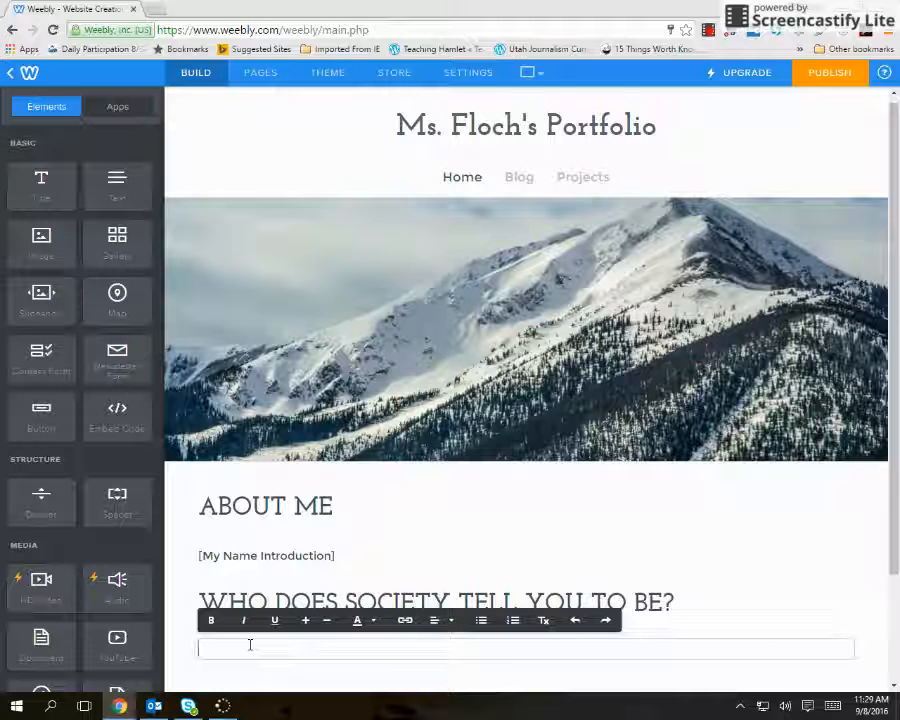
{"action": "type", "text": "[Res"}
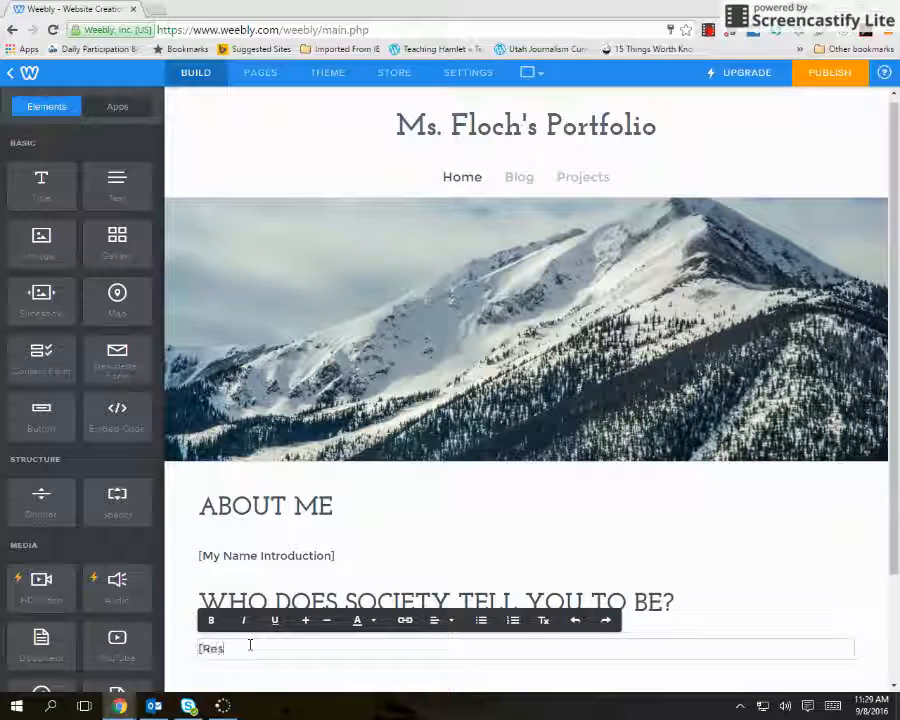
{"action": "type", "text": "ponse here"}
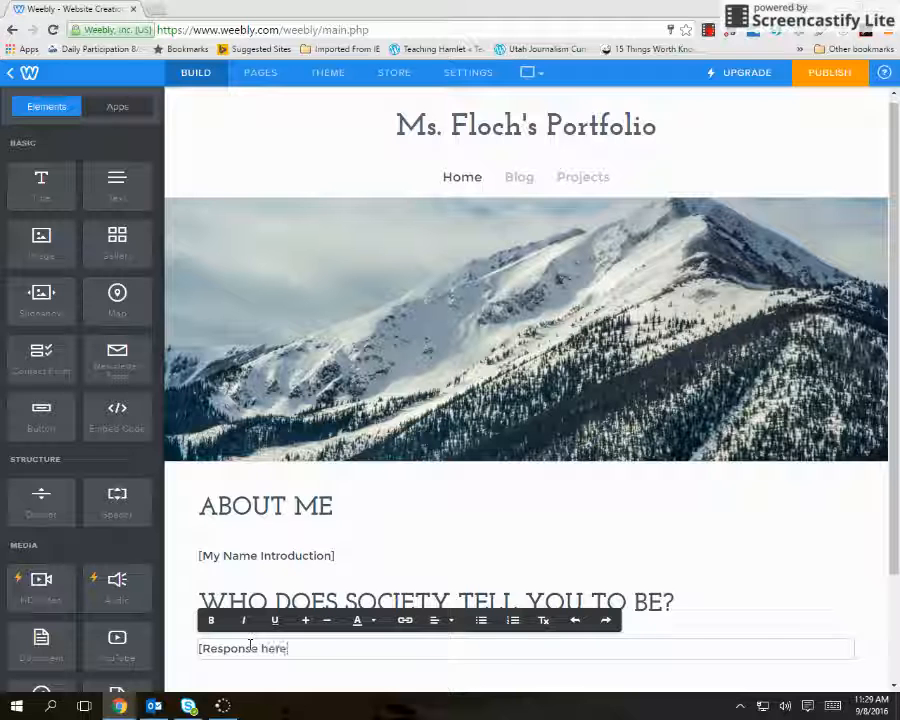
{"action": "type", "text": "]"}
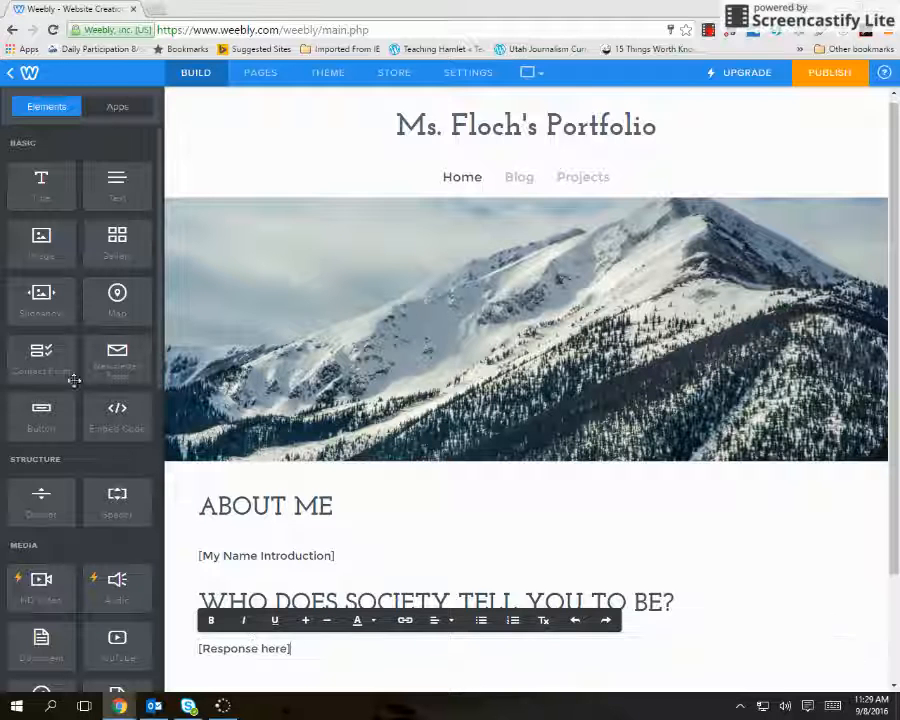
Add a Text element below the response, insert a Title element above it, and open that title for editing.
{"action": "left_click_drag", "start_coordinate": [117, 180], "coordinate": [238, 542]}
{"action": "left_click", "coordinate": [250, 557]}
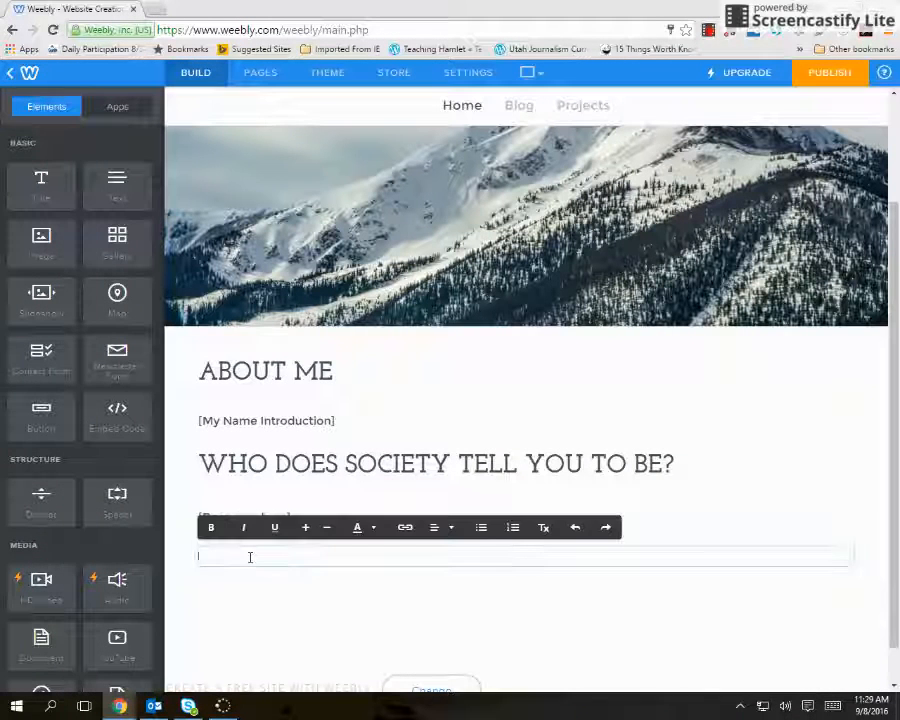
{"action": "left_click_drag", "start_coordinate": [88, 208], "coordinate": [318, 512]}
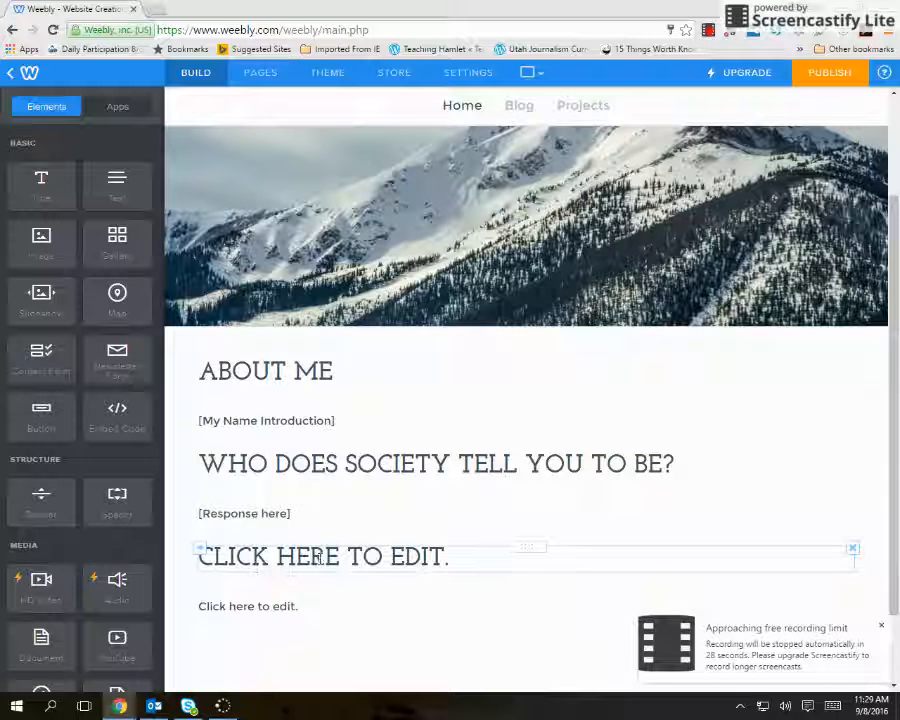
{"action": "left_click", "coordinate": [284, 566]}
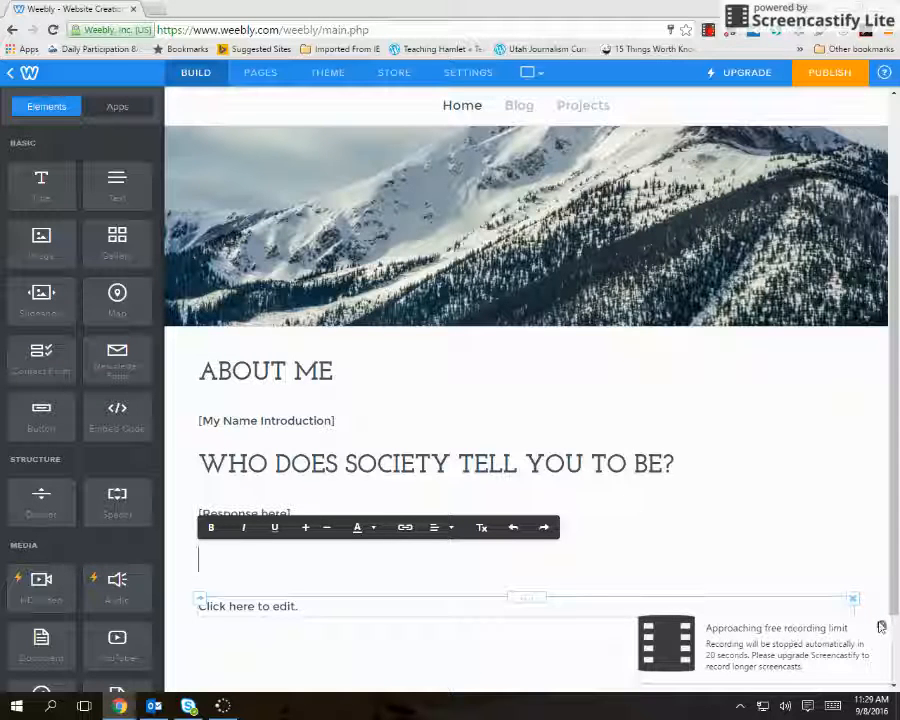
{"action": "left_click", "coordinate": [836, 645]}
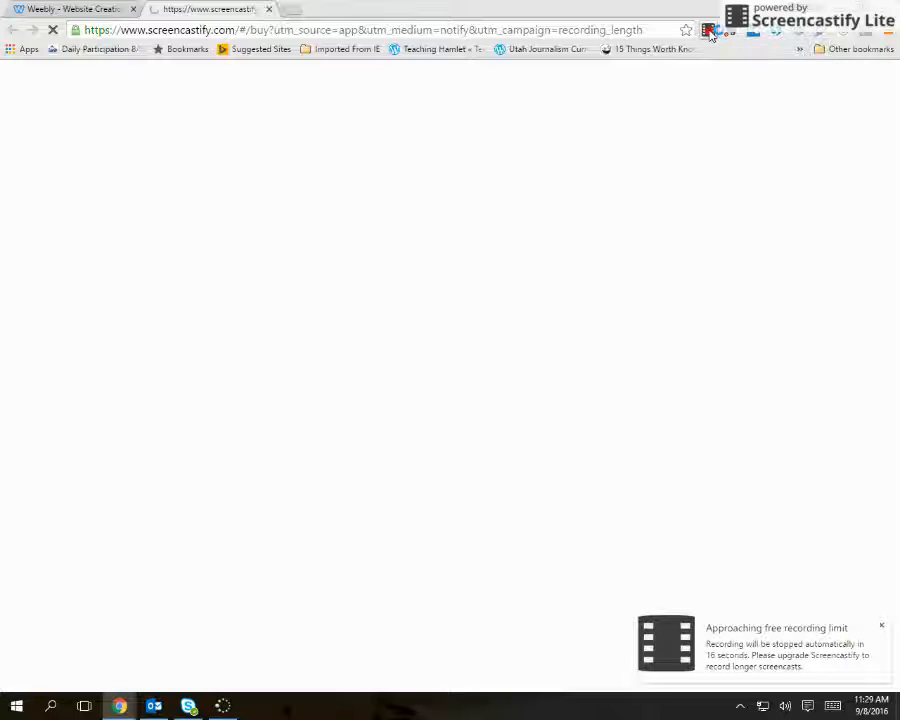
{"action": "left_click", "coordinate": [269, 9]}
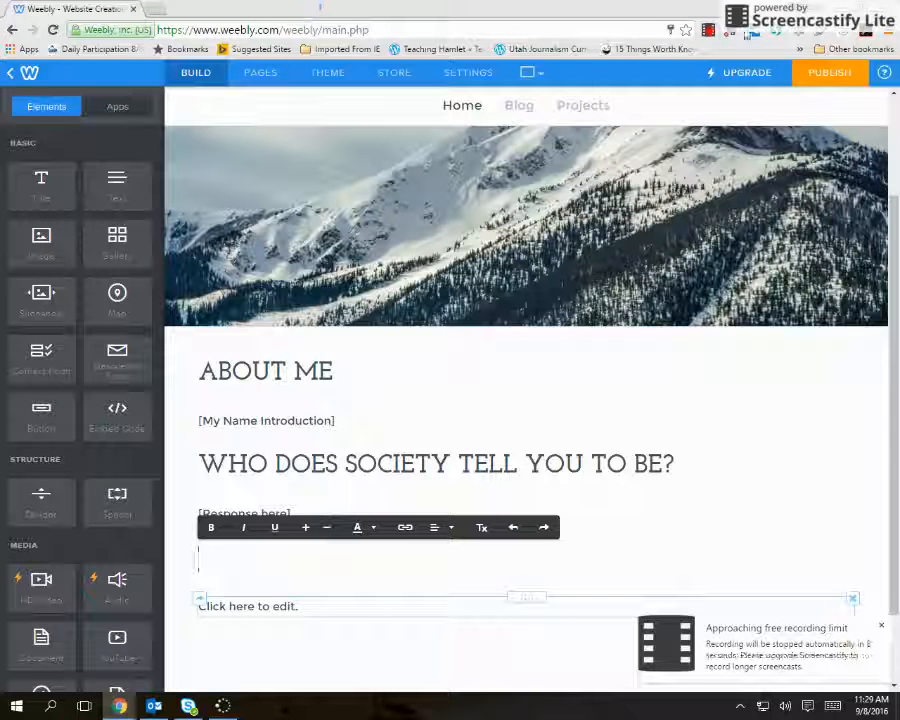